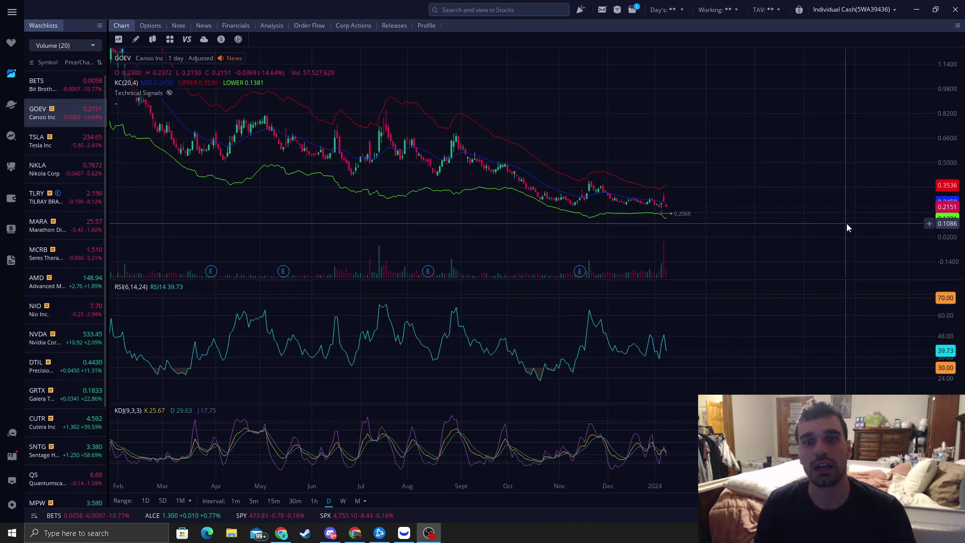
Examine GOEV's latest January 2024 daily candles against the Keltner Channel bands, with a finer price and time scale
{"action": "left_click_drag", "start_coordinate": [785, 183], "coordinate": [760, 143]}
{"action": "scroll", "coordinate": [699, 206], "scroll_direction": "up", "scroll_amount": 3}
{"action": "scroll", "coordinate": [596, 198], "scroll_direction": "up", "scroll_amount": 2}
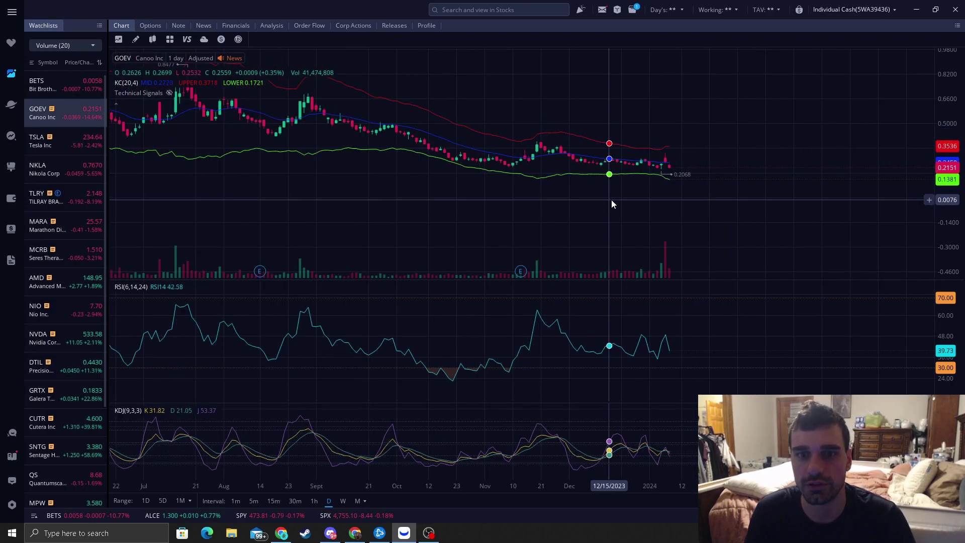
{"action": "left_click_drag", "start_coordinate": [931, 235], "coordinate": [933, 185]}
{"action": "left_click_drag", "start_coordinate": [759, 177], "coordinate": [760, 200]}
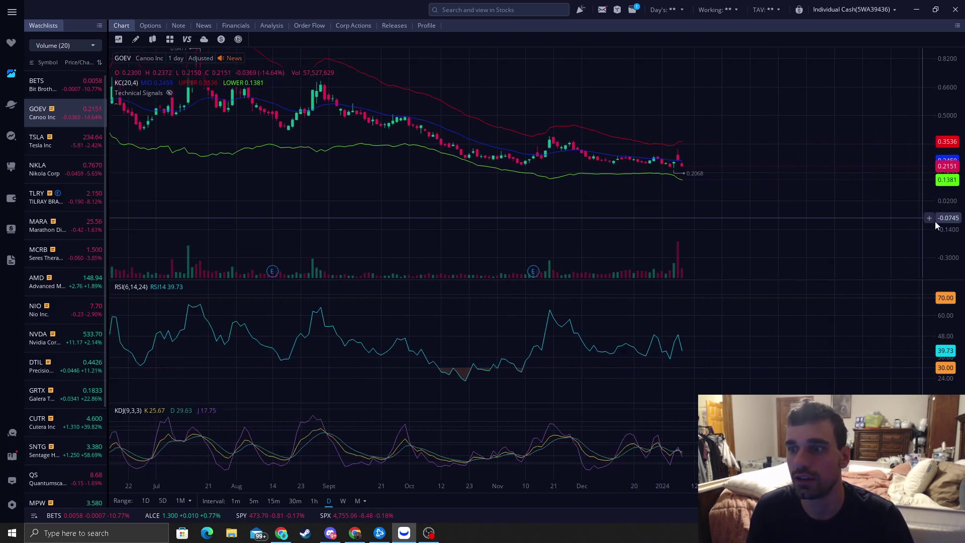
{"action": "left_click_drag", "start_coordinate": [934, 221], "coordinate": [944, 180]}
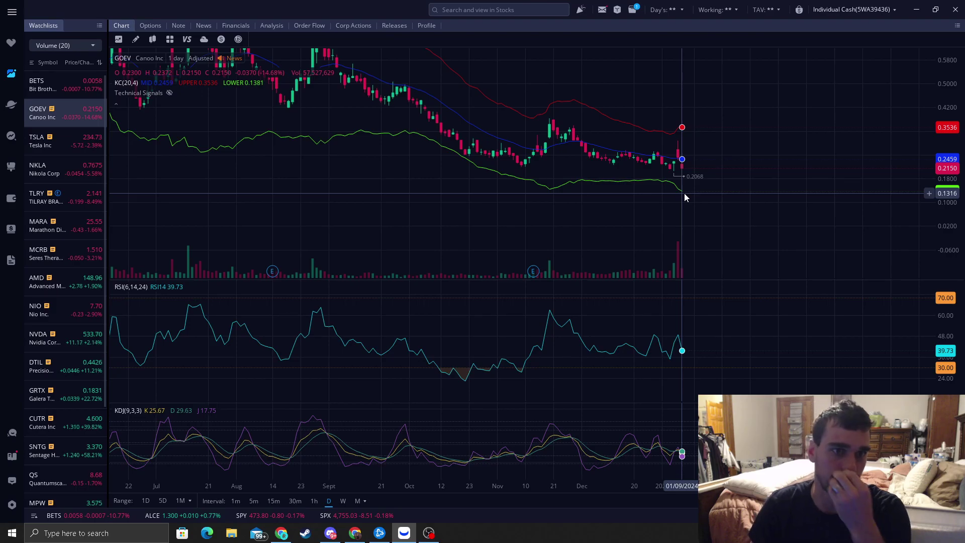
{"action": "scroll", "coordinate": [482, 196], "scroll_direction": "down", "scroll_amount": 3}
{"action": "scroll", "coordinate": [660, 176], "scroll_direction": "up", "scroll_amount": 3}
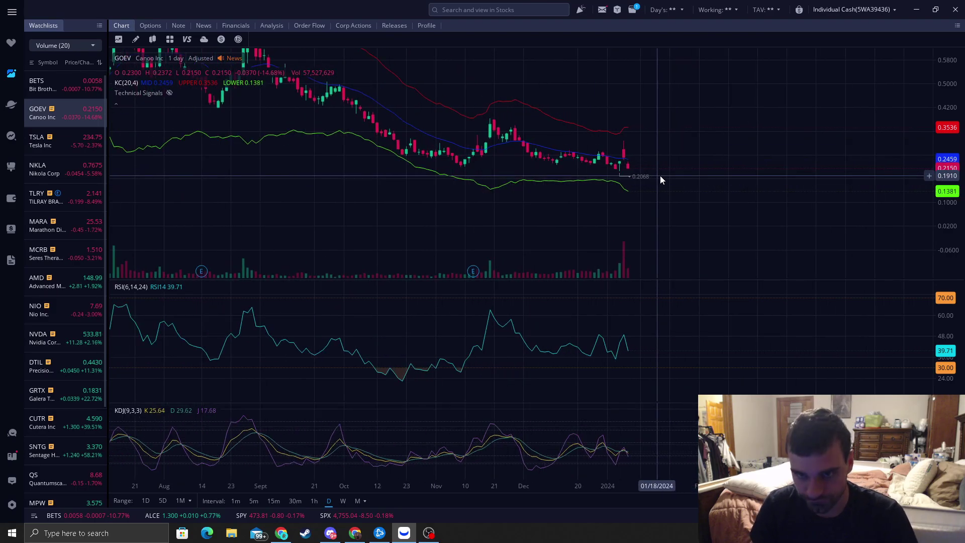
{"action": "scroll", "coordinate": [702, 136], "scroll_direction": "up", "scroll_amount": 2}
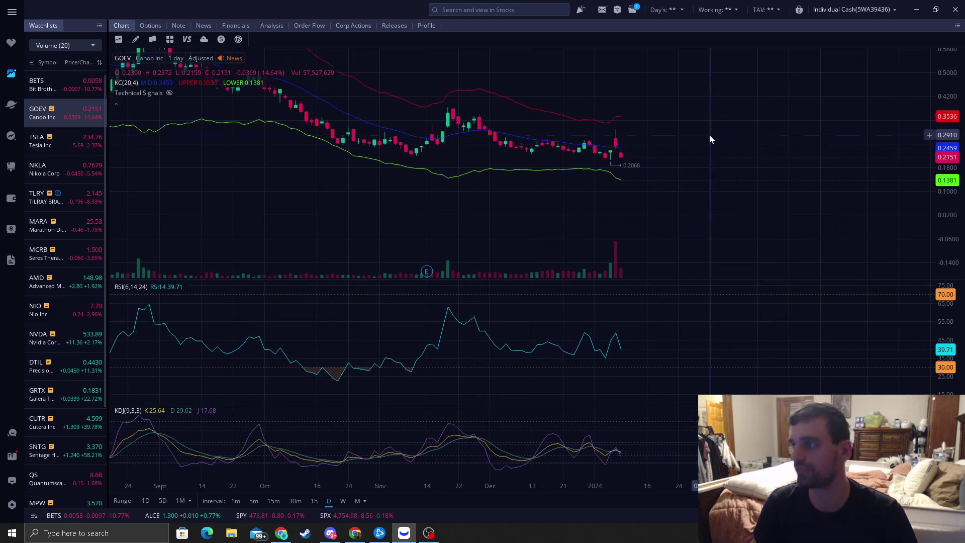
{"action": "scroll", "coordinate": [710, 135], "scroll_direction": "down", "scroll_amount": 1}
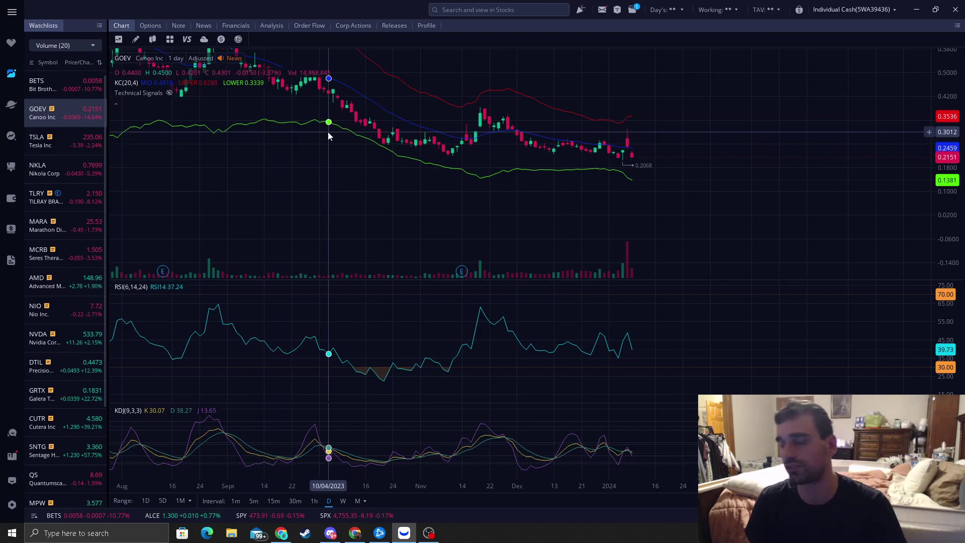
Compare the newest GOEV candle with the lower Keltner band and the preceding October to December 2023 price action
{"action": "left_click_drag", "start_coordinate": [414, 185], "coordinate": [369, 207]}
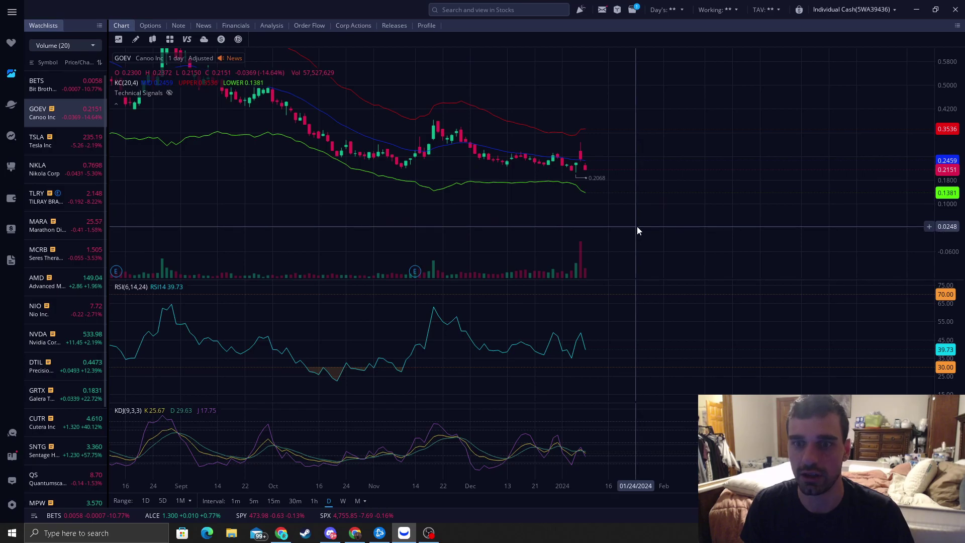
{"action": "scroll", "coordinate": [638, 227], "scroll_direction": "up", "scroll_amount": 1}
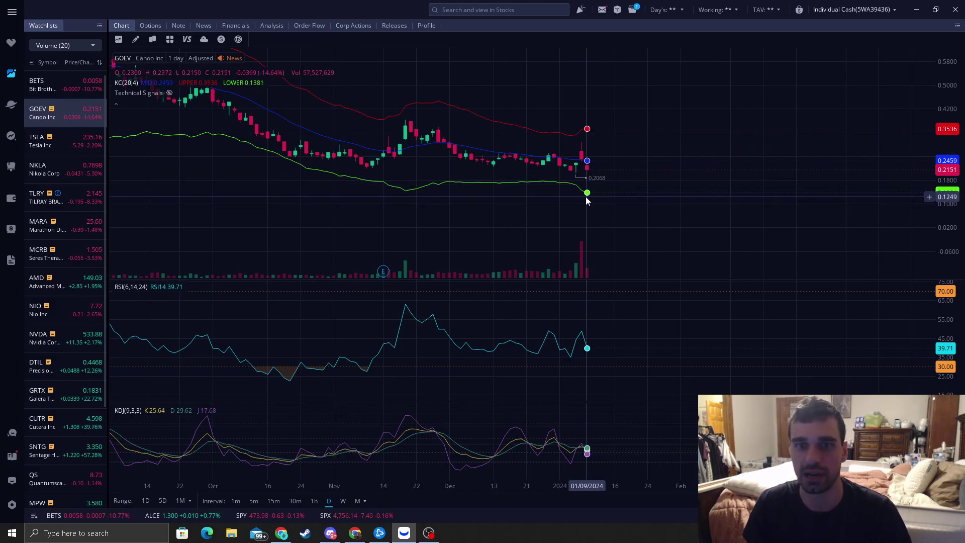
{"action": "scroll", "coordinate": [524, 203], "scroll_direction": "down", "scroll_amount": 1}
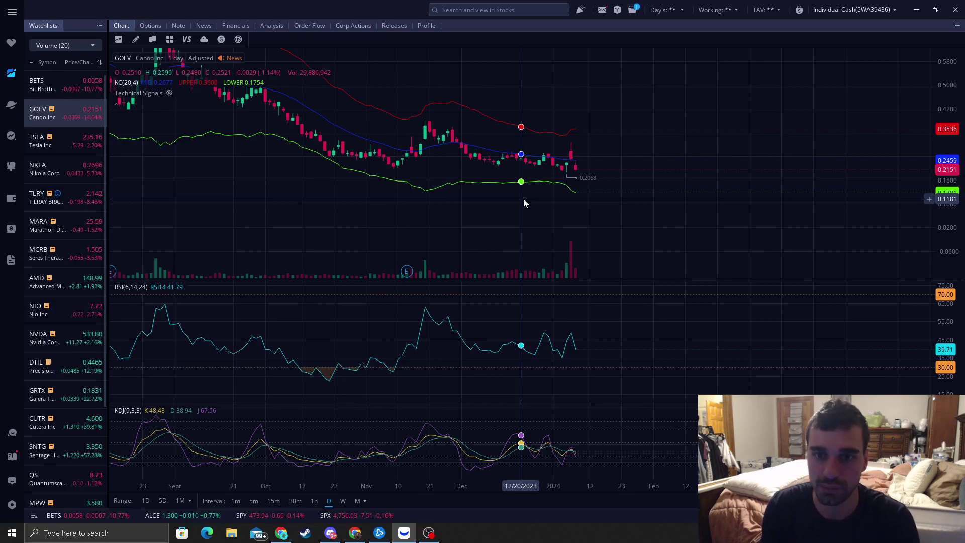
{"action": "left_click_drag", "start_coordinate": [478, 202], "coordinate": [509, 206]}
{"action": "scroll", "coordinate": [523, 207], "scroll_direction": "down", "scroll_amount": 1}
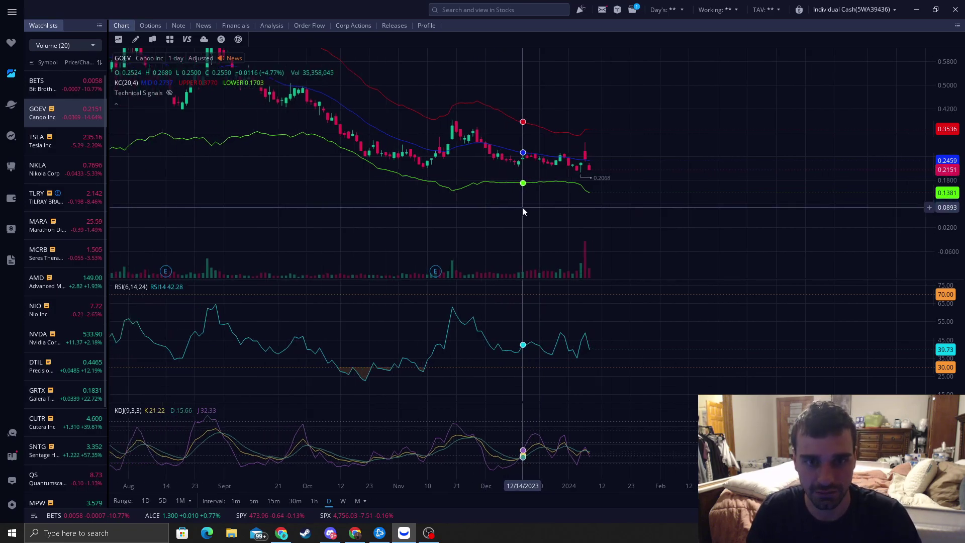
{"action": "scroll", "coordinate": [523, 207], "scroll_direction": "up", "scroll_amount": 2}
{"action": "left_click_drag", "start_coordinate": [947, 247], "coordinate": [947, 200]}
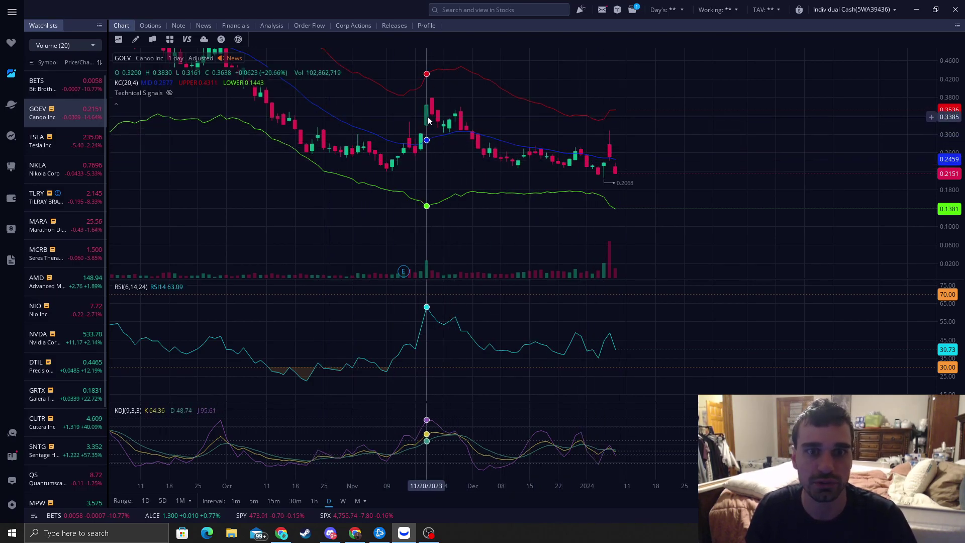
Inspect GOEV's November 2023 spike and December pullback relative to the middle and lower Keltner bands
{"action": "scroll", "coordinate": [445, 169], "scroll_direction": "up", "scroll_amount": 2}
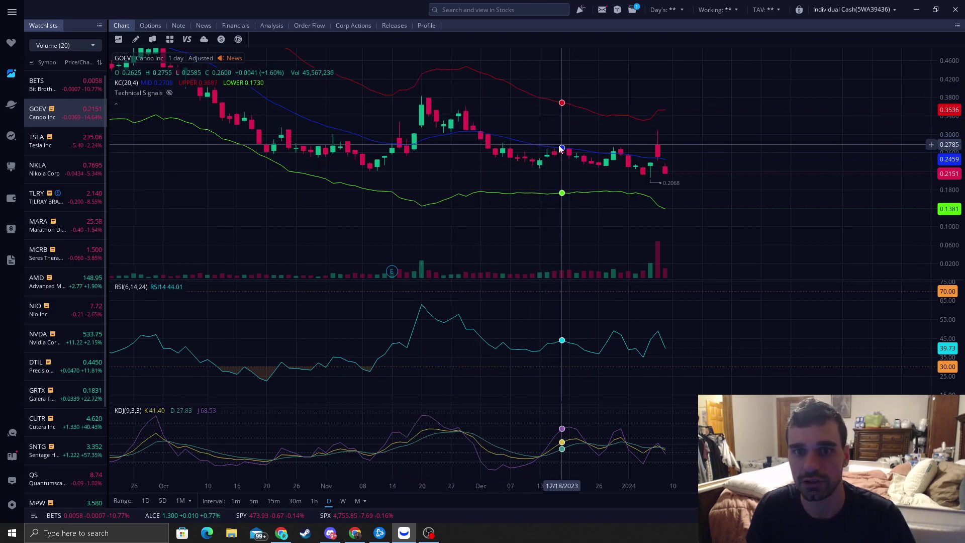
{"action": "scroll", "coordinate": [512, 192], "scroll_direction": "down", "scroll_amount": 2}
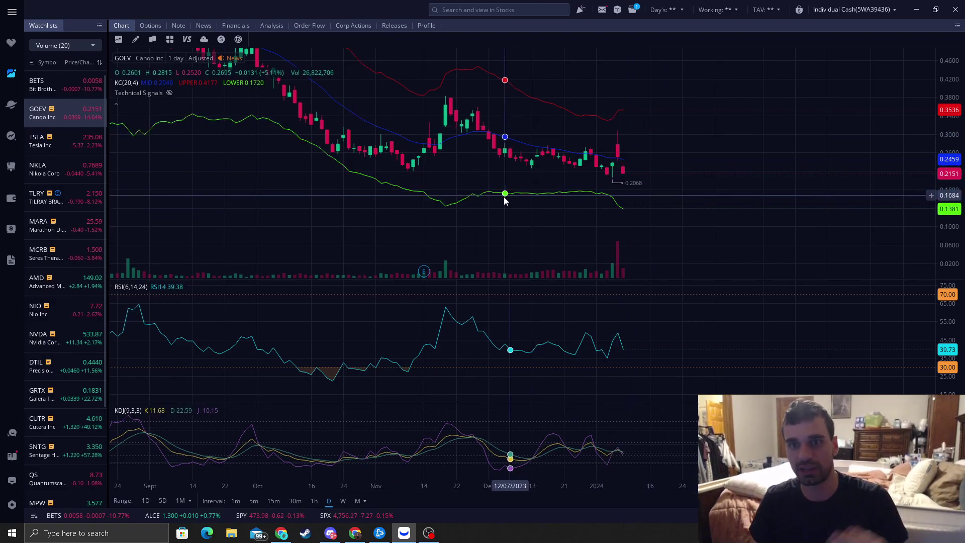
{"action": "scroll", "coordinate": [462, 184], "scroll_direction": "up", "scroll_amount": 2}
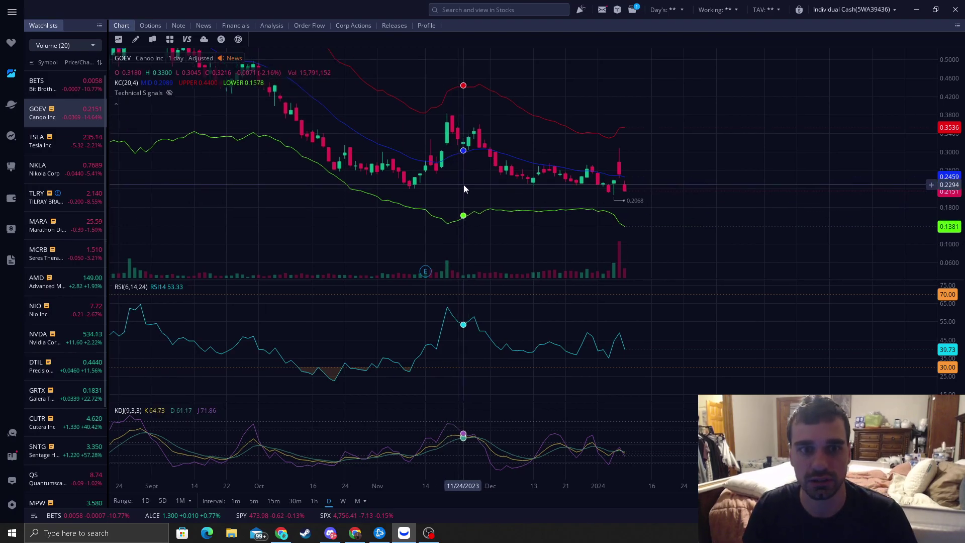
{"action": "scroll", "coordinate": [689, 165], "scroll_direction": "down", "scroll_amount": 2}
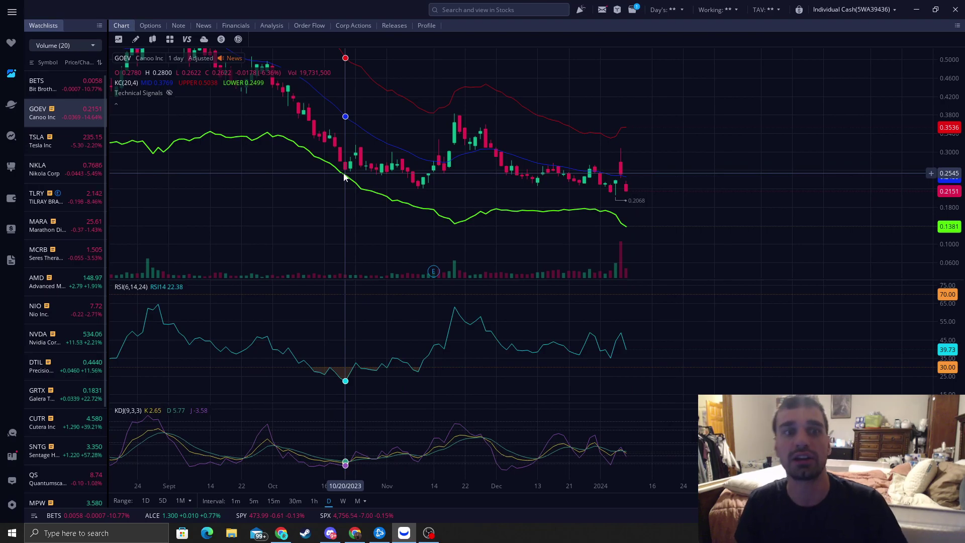
{"action": "scroll", "coordinate": [603, 186], "scroll_direction": "up", "scroll_amount": 1}
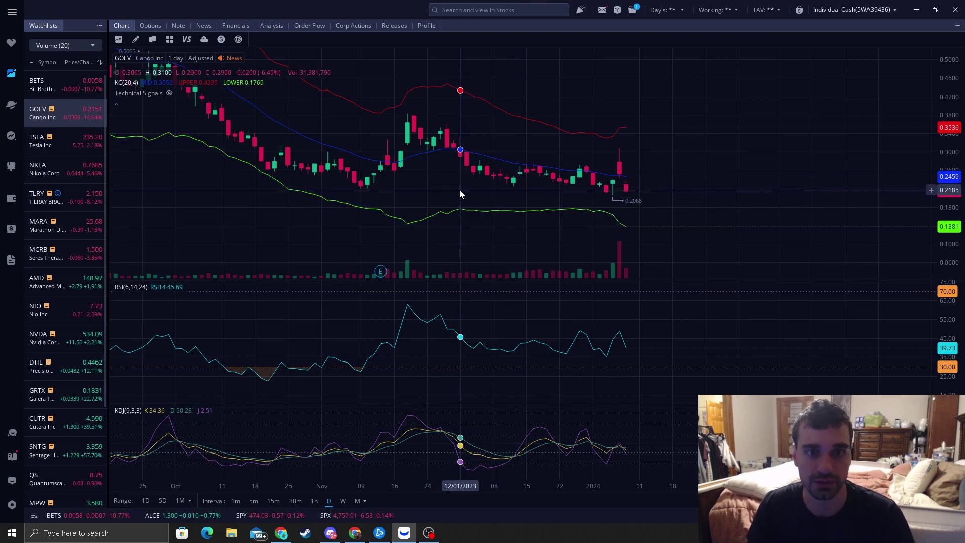
{"action": "left_click_drag", "start_coordinate": [460, 189], "coordinate": [478, 195]}
{"action": "scroll", "coordinate": [479, 195], "scroll_direction": "down", "scroll_amount": 2}
{"action": "scroll", "coordinate": [425, 227], "scroll_direction": "up", "scroll_amount": 3}
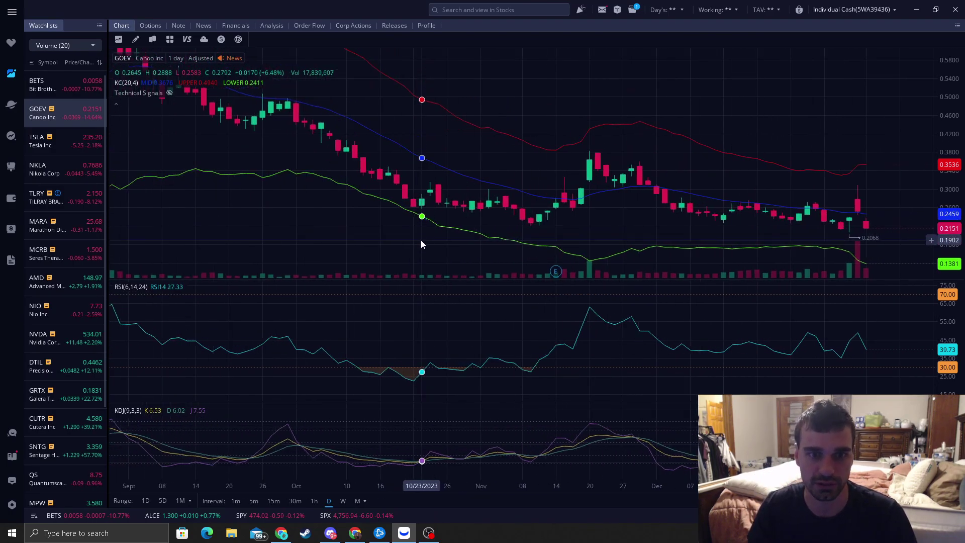
Examine GOEV's October 2023 decline around the 10/20/2023 candle, checking the lower Keltner band together with the RSI
{"action": "left_click_drag", "start_coordinate": [942, 191], "coordinate": [943, 162]}
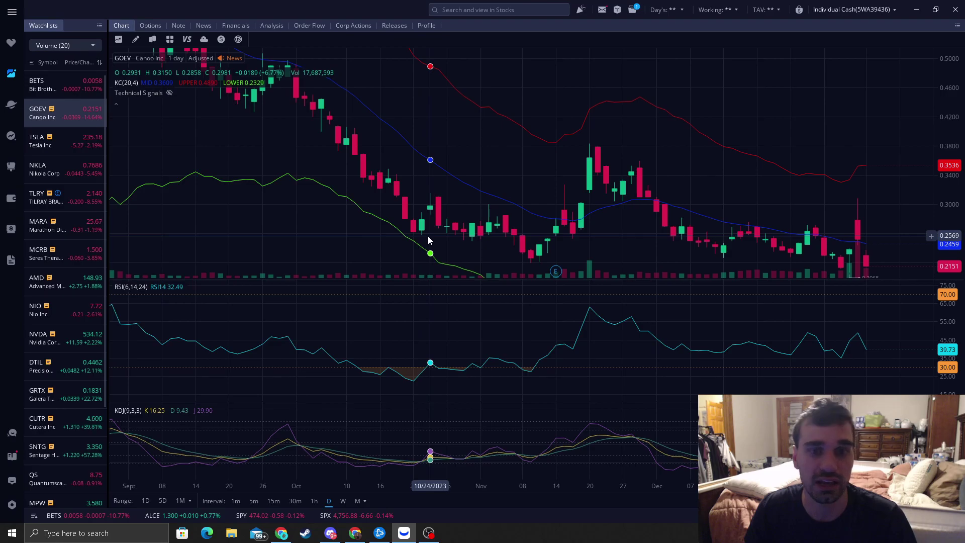
{"action": "left_click_drag", "start_coordinate": [428, 237], "coordinate": [431, 191]}
{"action": "scroll", "coordinate": [431, 195], "scroll_direction": "down", "scroll_amount": 3}
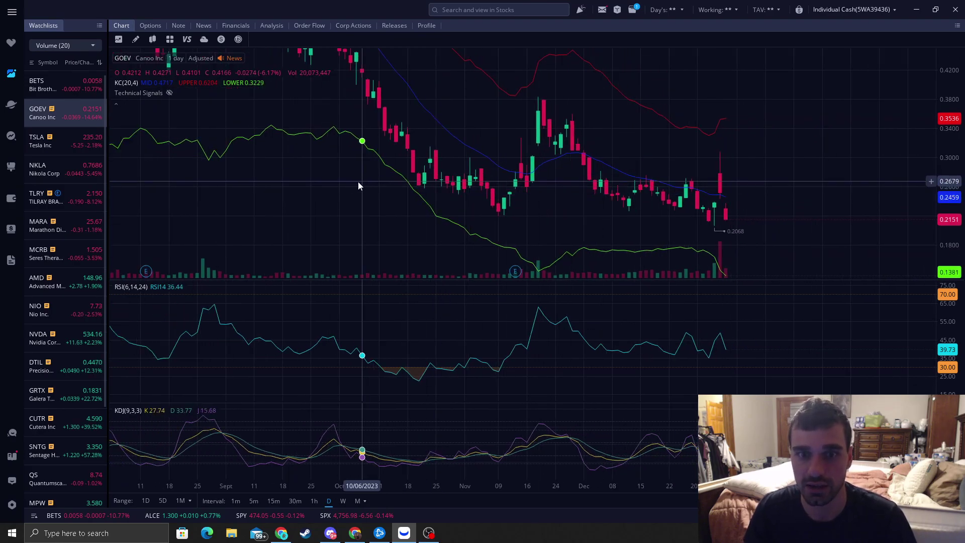
{"action": "scroll", "coordinate": [367, 201], "scroll_direction": "up", "scroll_amount": 3}
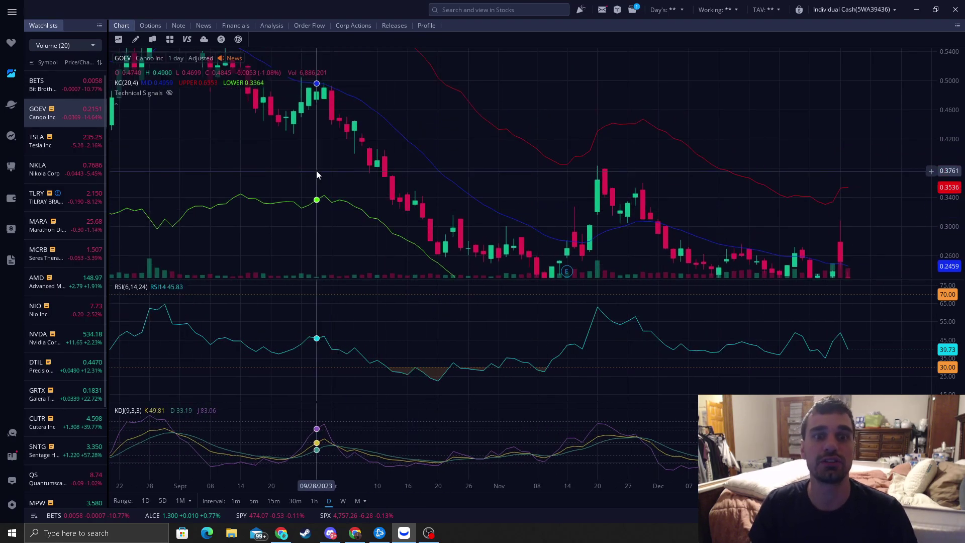
{"action": "left_click_drag", "start_coordinate": [317, 171], "coordinate": [455, 224]}
{"action": "scroll", "coordinate": [395, 183], "scroll_direction": "down", "scroll_amount": 2}
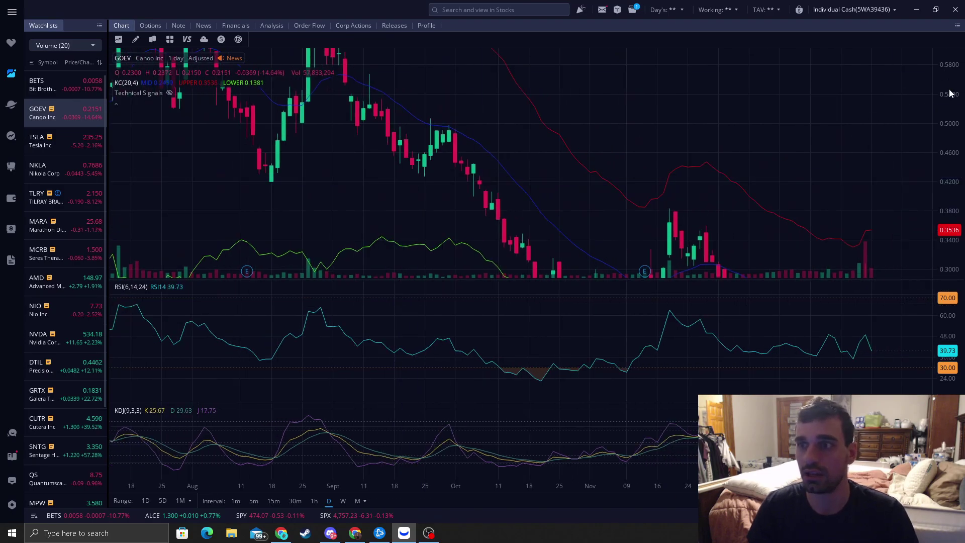
{"action": "left_click_drag", "start_coordinate": [950, 93], "coordinate": [937, 182]}
{"action": "scroll", "coordinate": [544, 185], "scroll_direction": "down", "scroll_amount": 2}
{"action": "scroll", "coordinate": [536, 246], "scroll_direction": "up", "scroll_amount": 4}
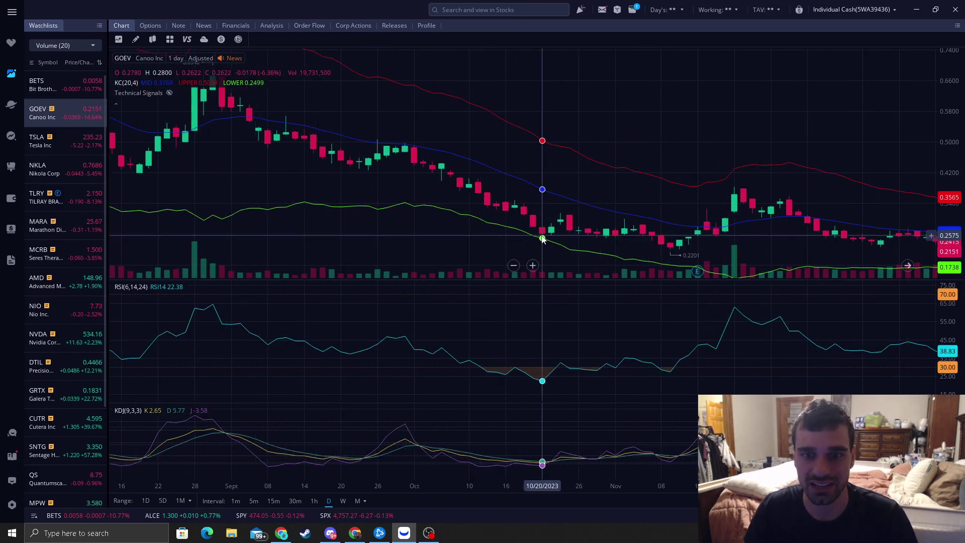
{"action": "scroll", "coordinate": [525, 236], "scroll_direction": "up", "scroll_amount": 2}
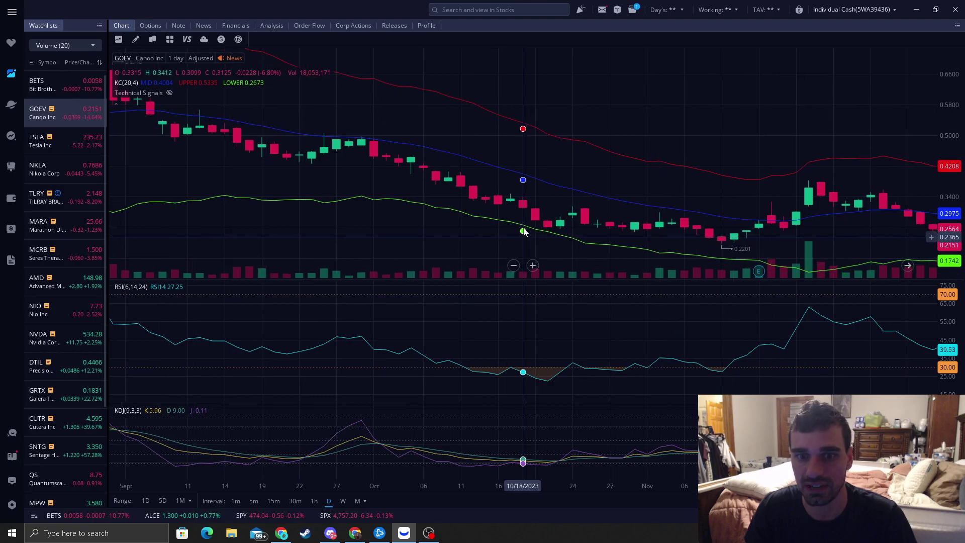
{"action": "left_click_drag", "start_coordinate": [524, 232], "coordinate": [555, 197]}
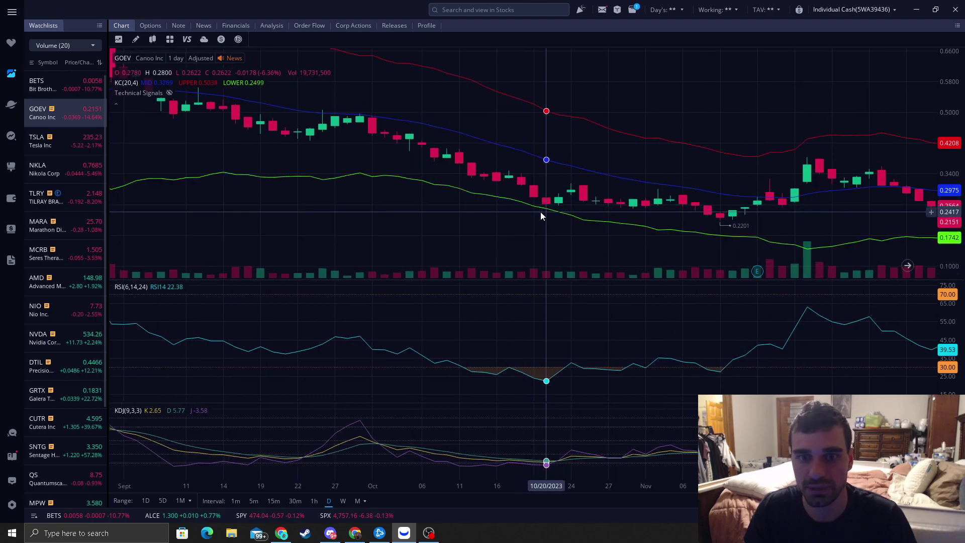
Review GOEV's earlier 2023 price swings, from September back to March, against the lower Keltner band
{"action": "scroll", "coordinate": [541, 216], "scroll_direction": "down", "scroll_amount": 5}
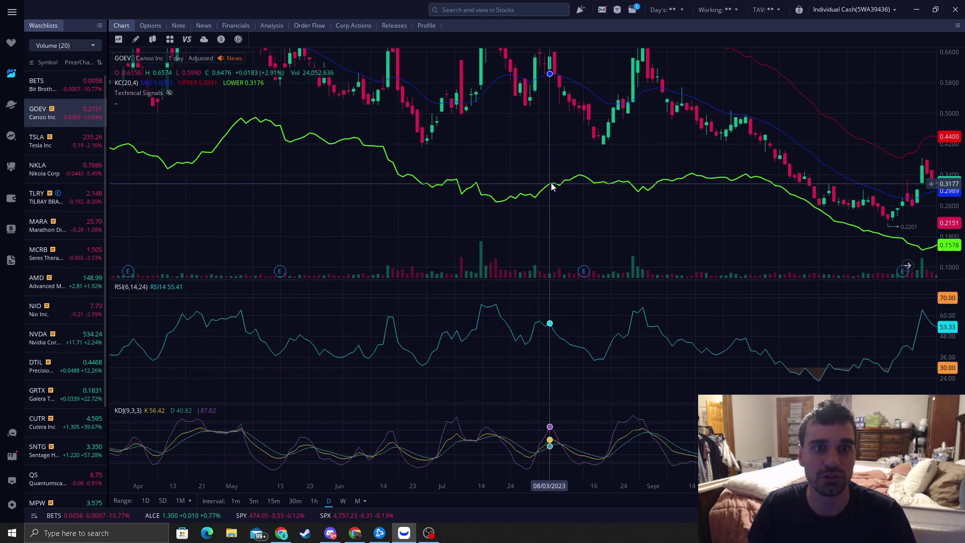
{"action": "scroll", "coordinate": [552, 187], "scroll_direction": "down", "scroll_amount": 1}
{"action": "left_click_drag", "start_coordinate": [946, 65], "coordinate": [945, 147]}
{"action": "scroll", "coordinate": [458, 214], "scroll_direction": "down", "scroll_amount": 2}
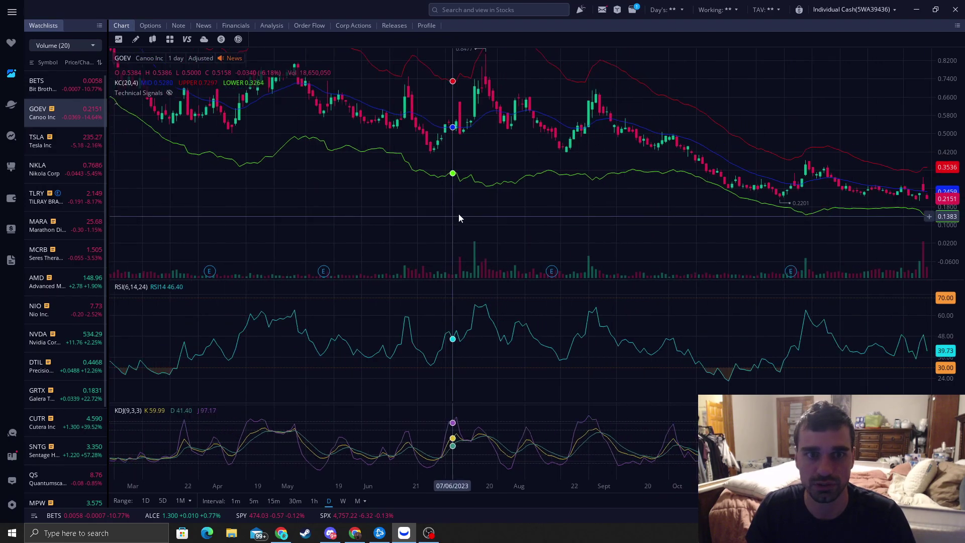
{"action": "scroll", "coordinate": [524, 183], "scroll_direction": "up", "scroll_amount": 2}
{"action": "left_click_drag", "start_coordinate": [583, 187], "coordinate": [582, 200]}
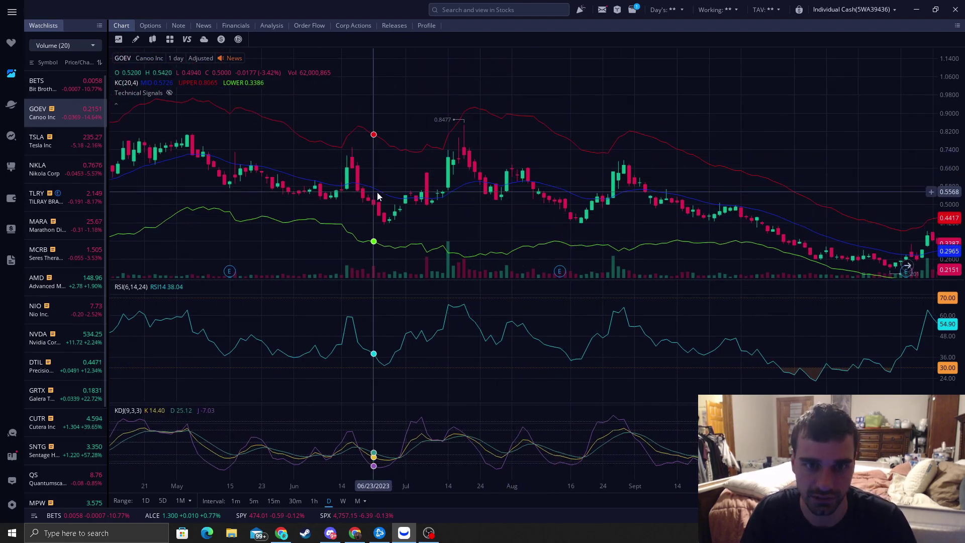
{"action": "left_click_drag", "start_coordinate": [454, 169], "coordinate": [541, 156]}
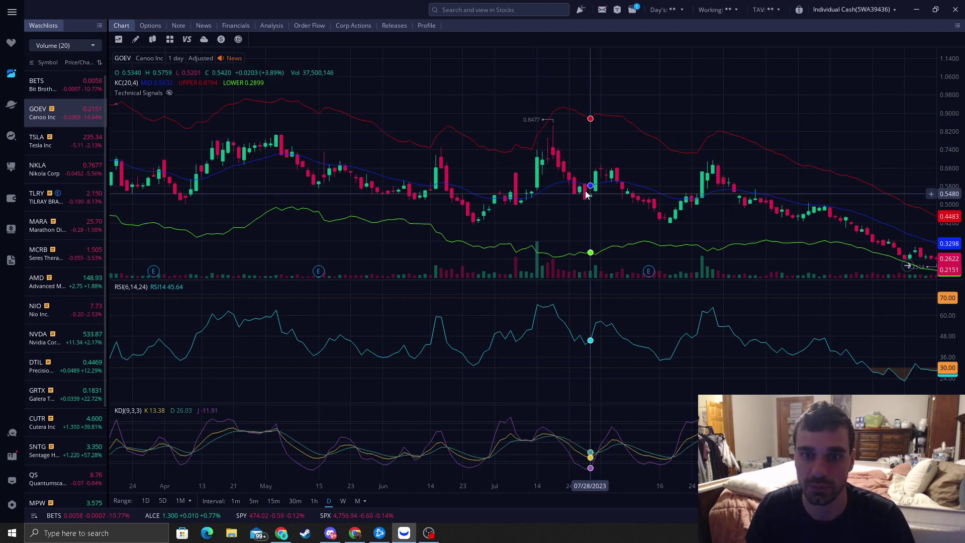
{"action": "left_click_drag", "start_coordinate": [327, 237], "coordinate": [545, 239]}
{"action": "scroll", "coordinate": [395, 242], "scroll_direction": "down", "scroll_amount": 2}
{"action": "left_click_drag", "start_coordinate": [287, 216], "coordinate": [530, 151]}
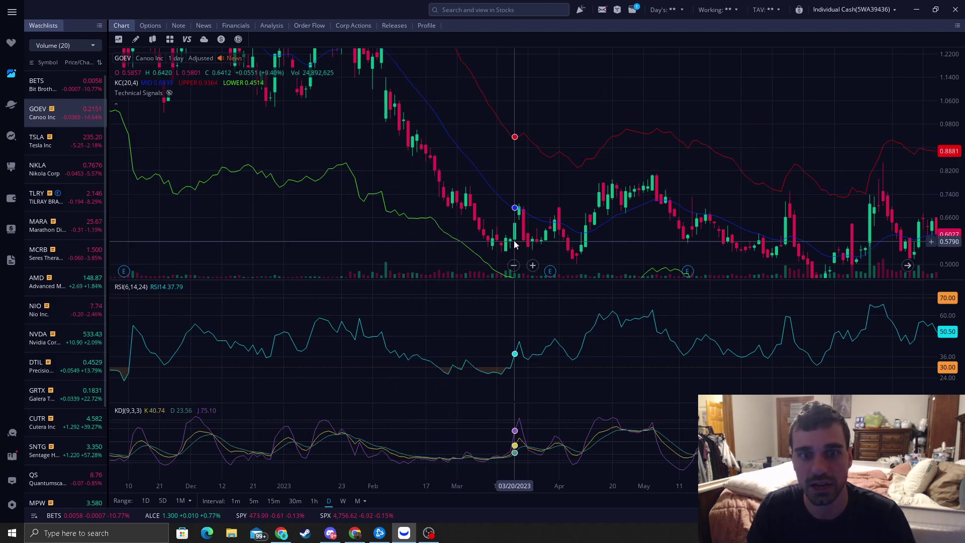
Trace GOEV's price history back to the second half of 2022 and examine the October 2022 contact with the lower Keltner band
{"action": "left_click_drag", "start_coordinate": [374, 103], "coordinate": [561, 250]}
{"action": "scroll", "coordinate": [543, 167], "scroll_direction": "down", "scroll_amount": 2}
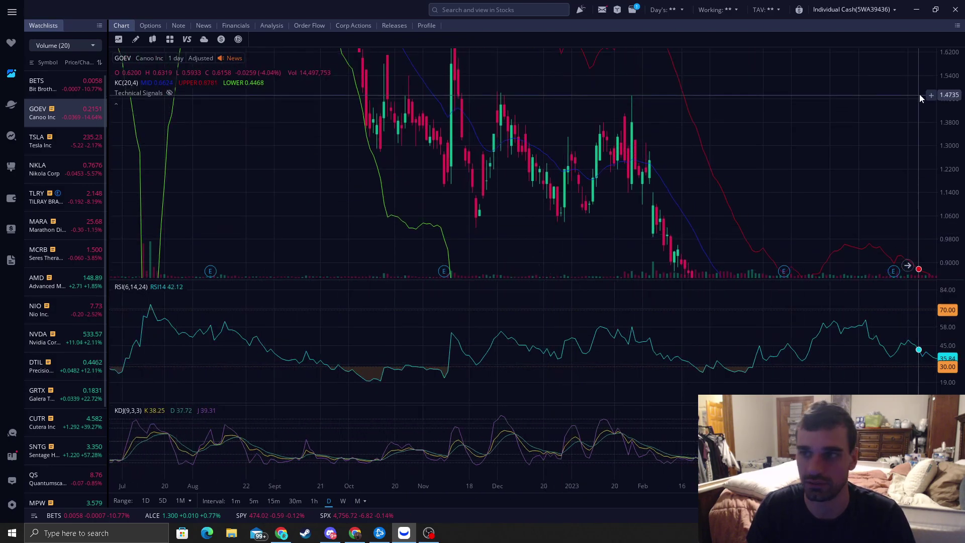
{"action": "left_click_drag", "start_coordinate": [949, 86], "coordinate": [958, 202]}
{"action": "scroll", "coordinate": [397, 177], "scroll_direction": "up", "scroll_amount": 2}
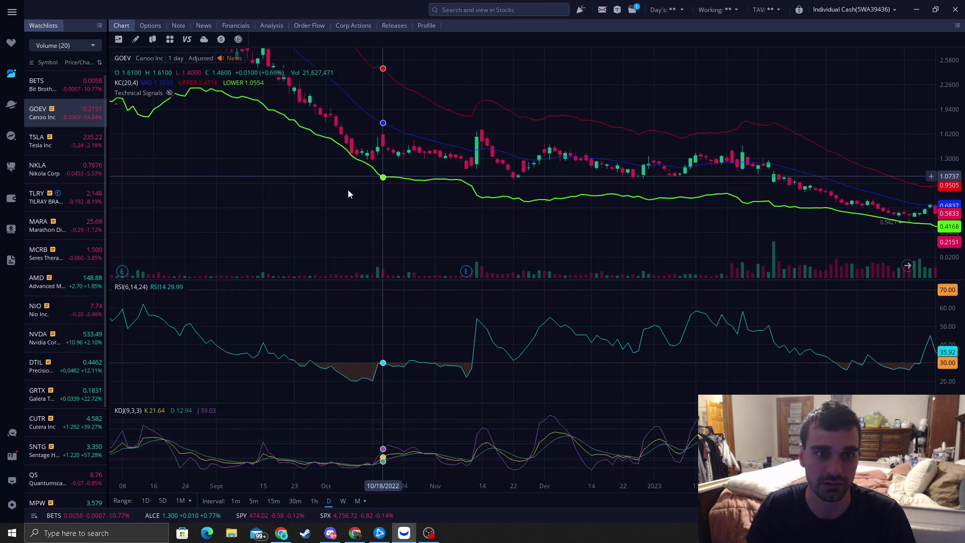
{"action": "left_click_drag", "start_coordinate": [325, 192], "coordinate": [365, 196]}
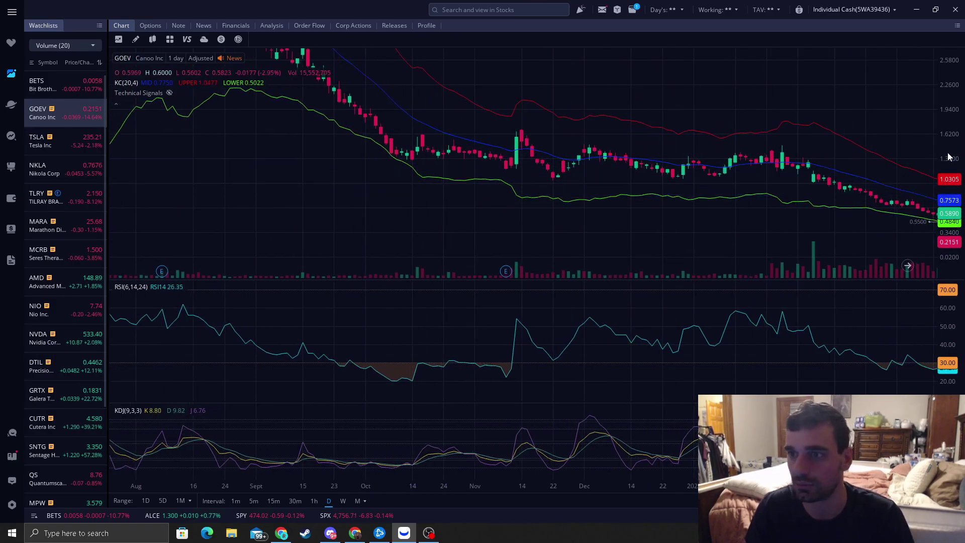
{"action": "scroll", "coordinate": [405, 173], "scroll_direction": "up", "scroll_amount": 3}
{"action": "scroll", "coordinate": [405, 173], "scroll_direction": "up", "scroll_amount": 2}
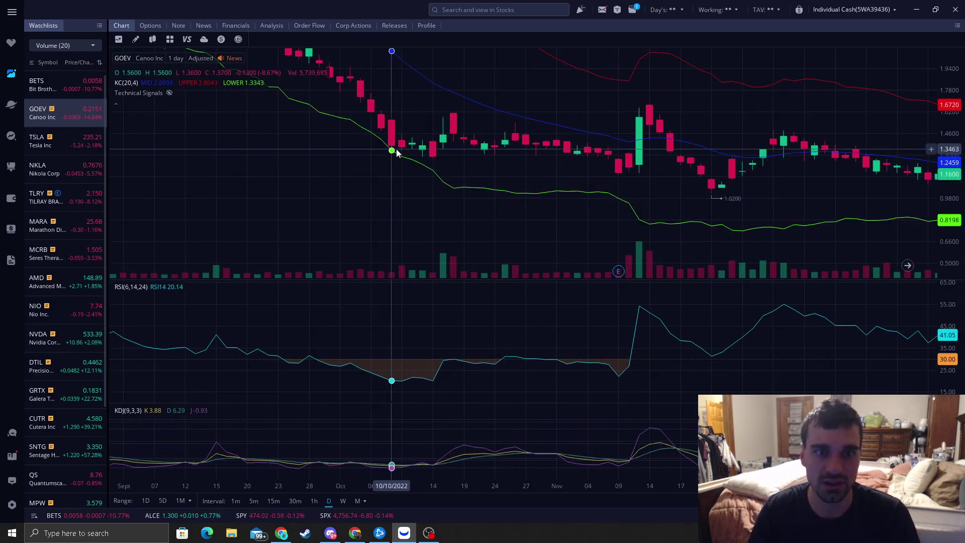
{"action": "left_click_drag", "start_coordinate": [400, 150], "coordinate": [405, 171]}
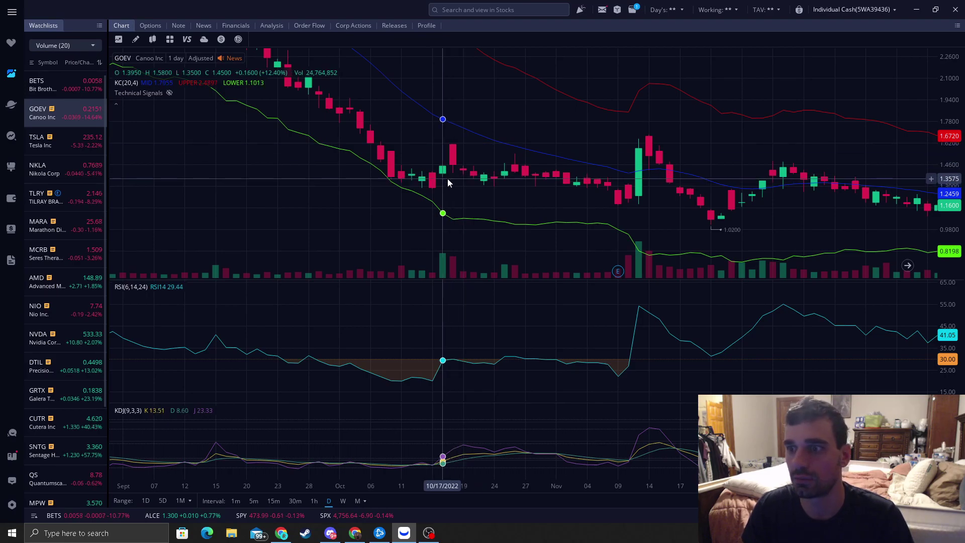
{"action": "scroll", "coordinate": [448, 183], "scroll_direction": "down", "scroll_amount": 5}
{"action": "left_click_drag", "start_coordinate": [270, 145], "coordinate": [427, 138]}
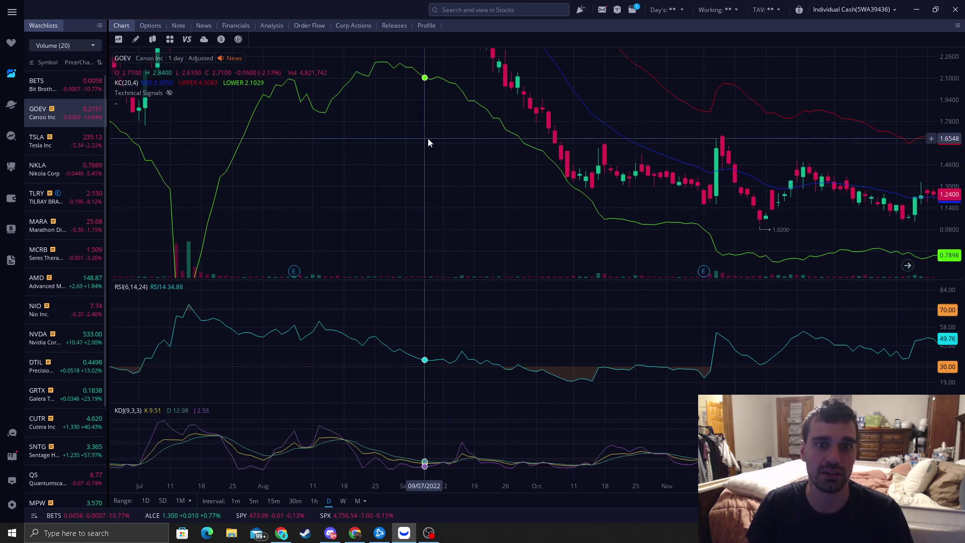
Trace GOEV's price history back through mid-2022 and examine the July 2022 spike around the 07/12/2022 candle against the upper Keltner band
{"action": "scroll", "coordinate": [437, 151], "scroll_direction": "down", "scroll_amount": 4}
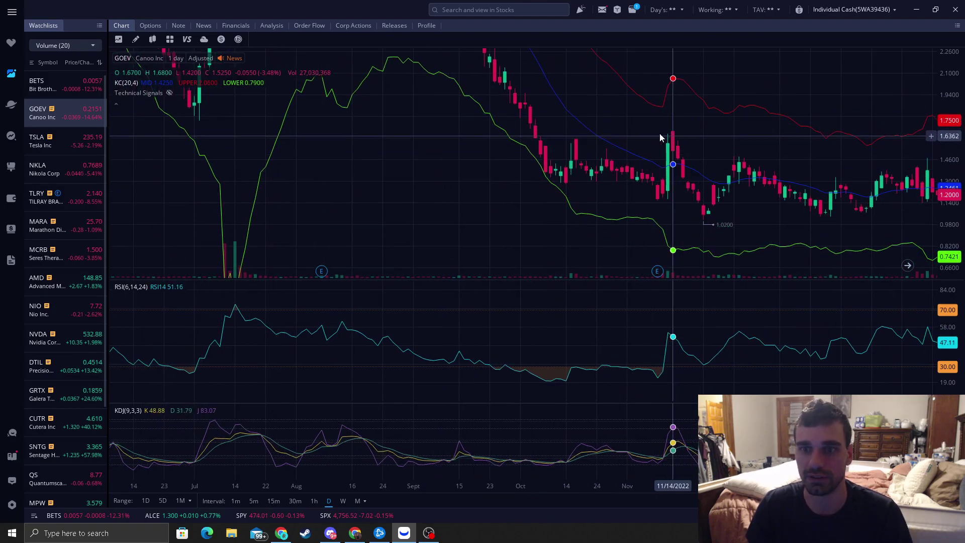
{"action": "left_click_drag", "start_coordinate": [354, 129], "coordinate": [616, 234]}
{"action": "scroll", "coordinate": [872, 90], "scroll_direction": "left", "scroll_amount": 5}
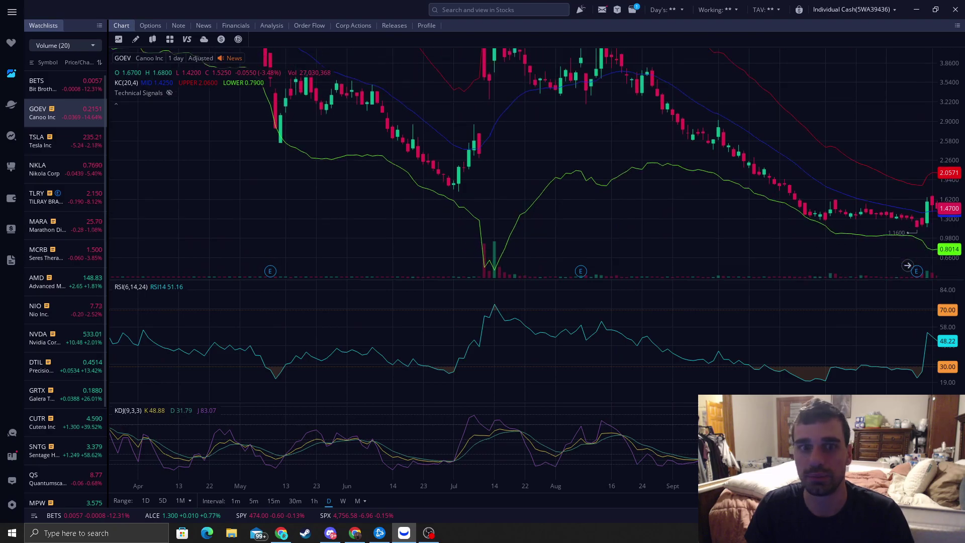
{"action": "scroll", "coordinate": [532, 185], "scroll_direction": "left", "scroll_amount": 5}
{"action": "scroll", "coordinate": [532, 185], "scroll_direction": "up", "scroll_amount": 6}
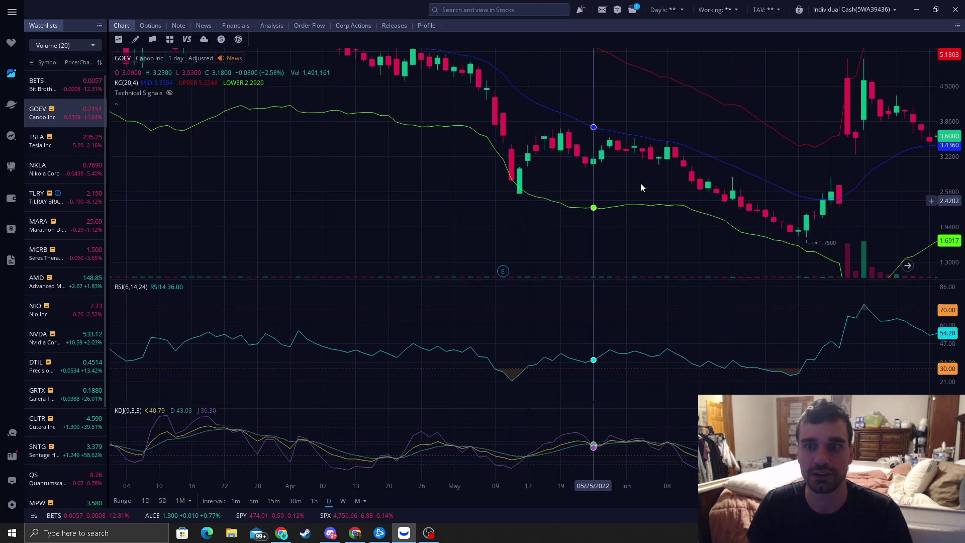
{"action": "scroll", "coordinate": [673, 143], "scroll_direction": "right", "scroll_amount": 3}
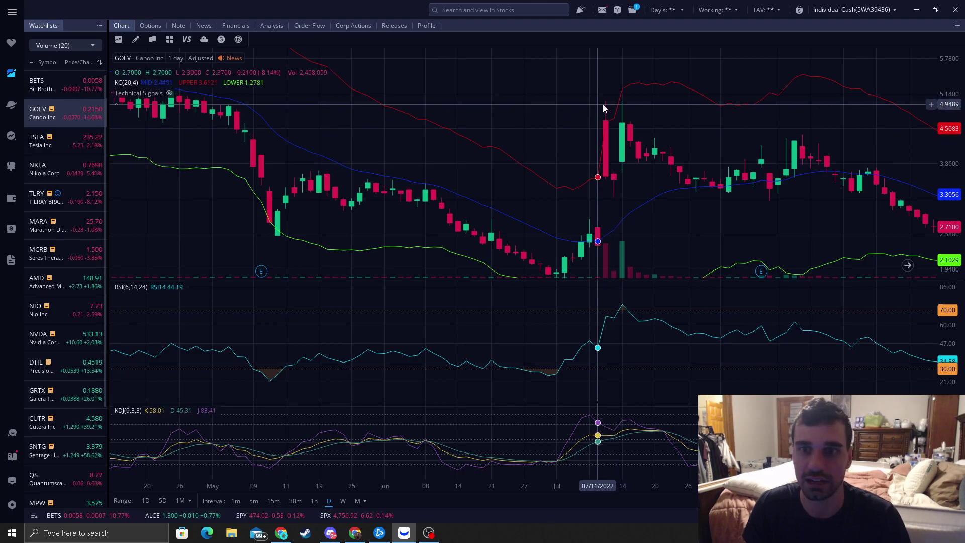
{"action": "scroll", "coordinate": [544, 160], "scroll_direction": "up", "scroll_amount": 3}
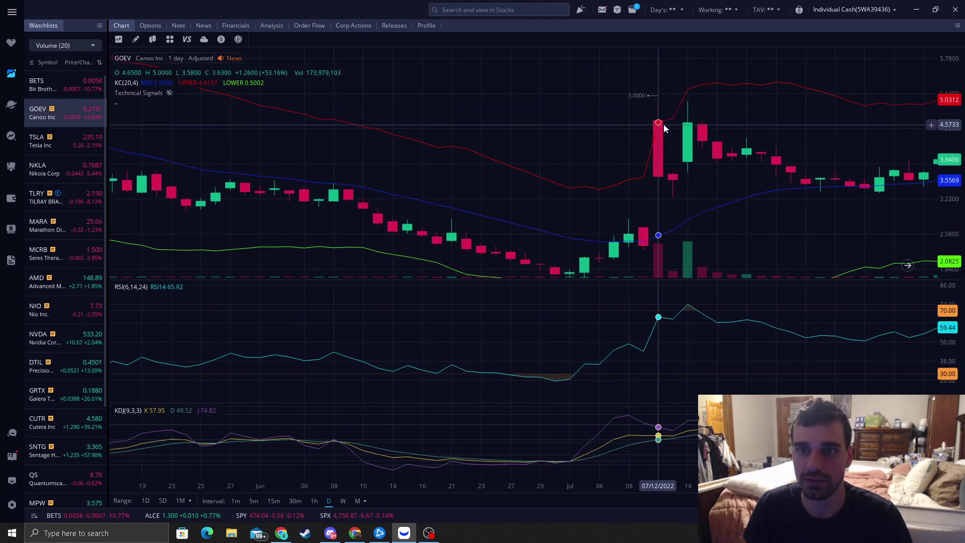
Examine GOEV's May 2022 drop around the 05/11/2022 candle, comparing its contact with the lower Keltner band and the RSI
{"action": "scroll", "coordinate": [669, 133], "scroll_direction": "down", "scroll_amount": 3}
{"action": "left_click_drag", "start_coordinate": [311, 229], "coordinate": [501, 198]}
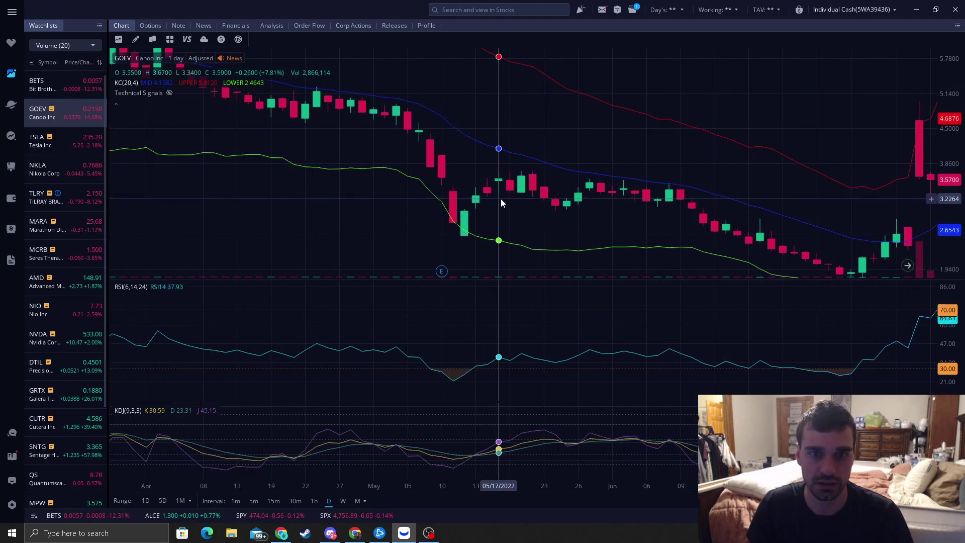
{"action": "scroll", "coordinate": [421, 150], "scroll_direction": "up", "scroll_amount": 2}
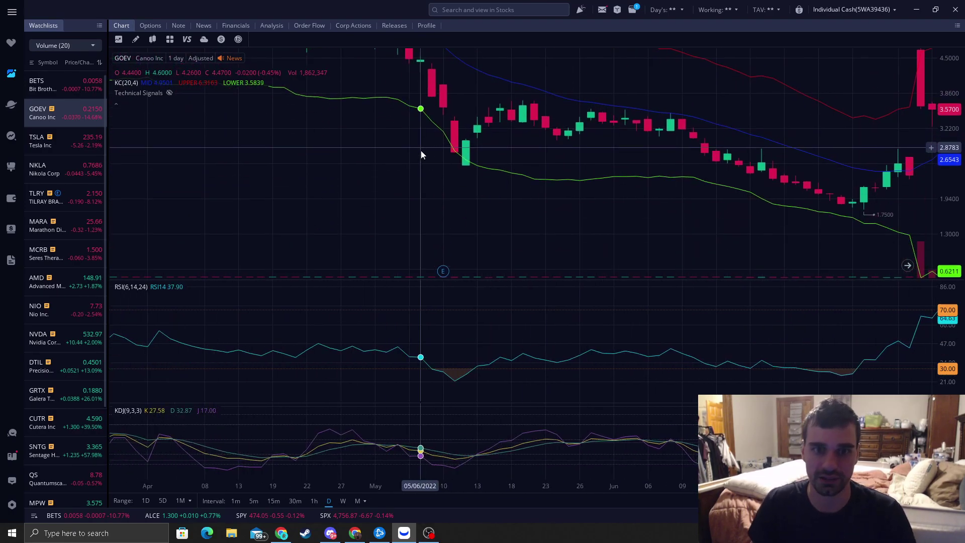
{"action": "left_click_drag", "start_coordinate": [652, 126], "coordinate": [651, 194]}
{"action": "left_click_drag", "start_coordinate": [422, 204], "coordinate": [415, 202]}
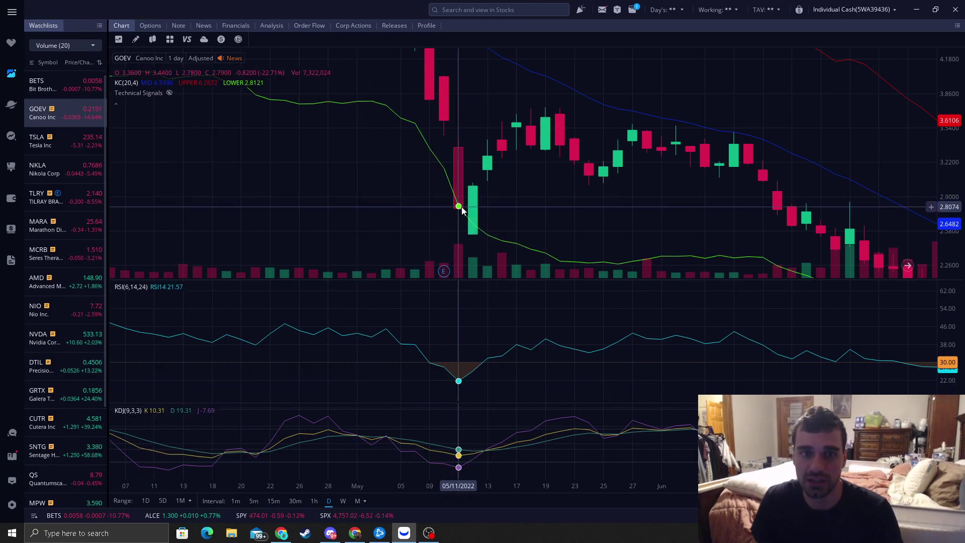
{"action": "left_click_drag", "start_coordinate": [528, 194], "coordinate": [528, 178]}
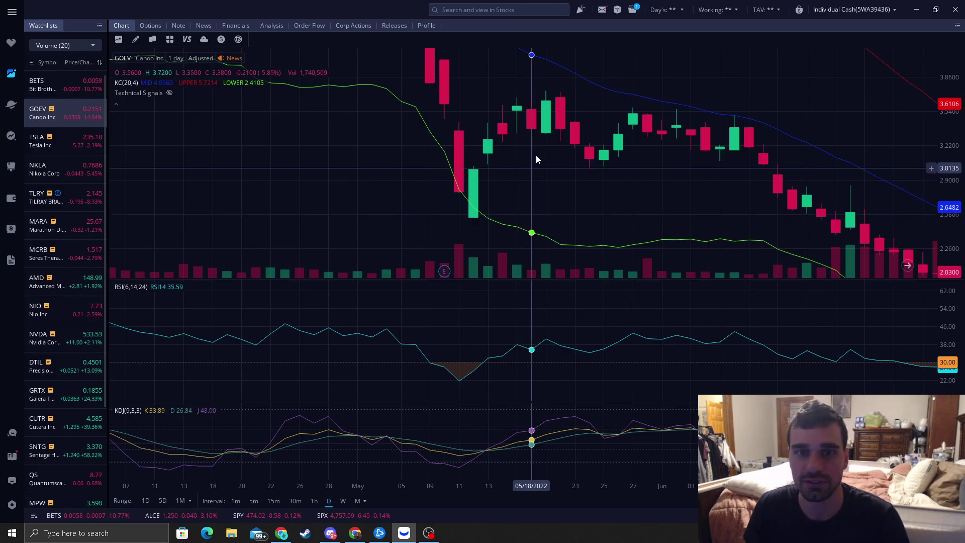
Review GOEV's price action from early 2022 through April 2022 relative to the lower Keltner band and the RSI
{"action": "scroll", "coordinate": [551, 101], "scroll_direction": "down", "scroll_amount": 3}
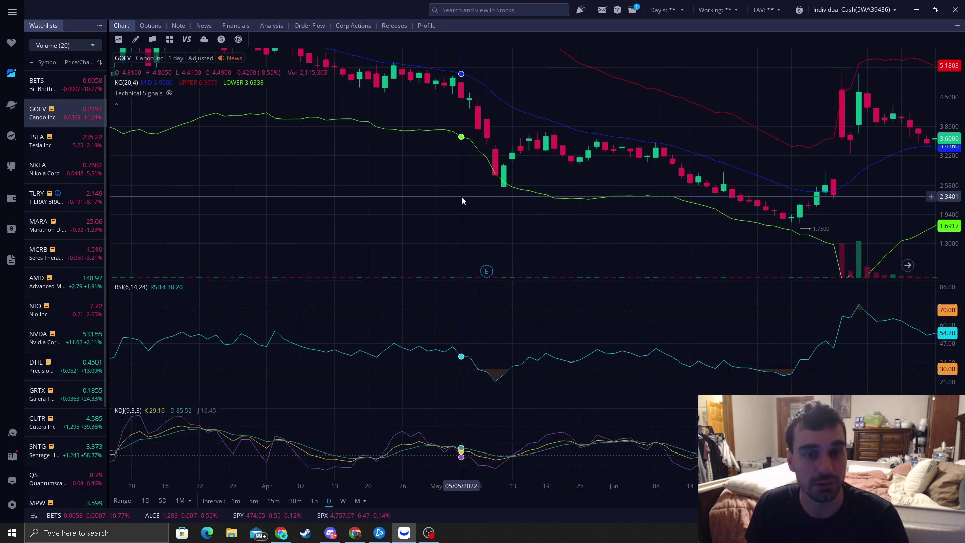
{"action": "scroll", "coordinate": [462, 196], "scroll_direction": "down", "scroll_amount": 2}
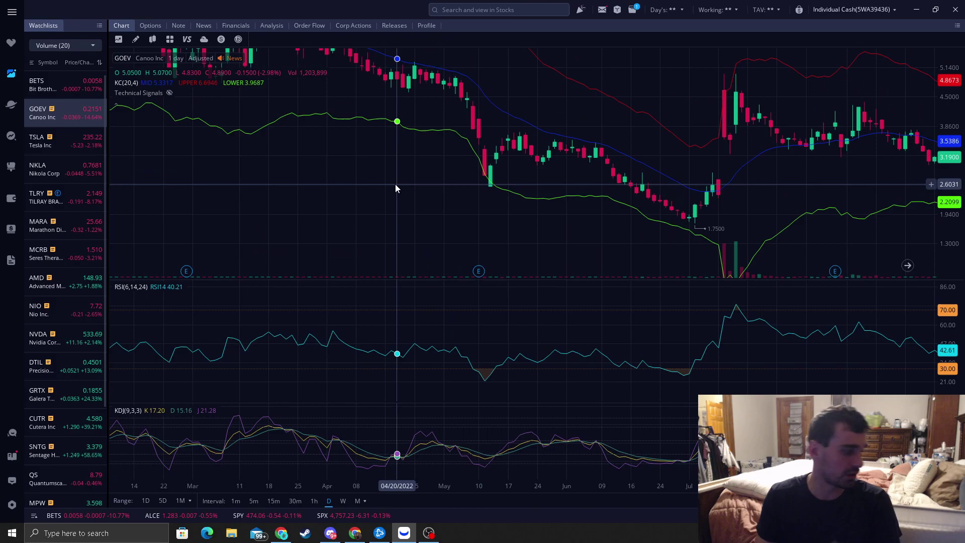
{"action": "left_click_drag", "start_coordinate": [379, 192], "coordinate": [526, 166]}
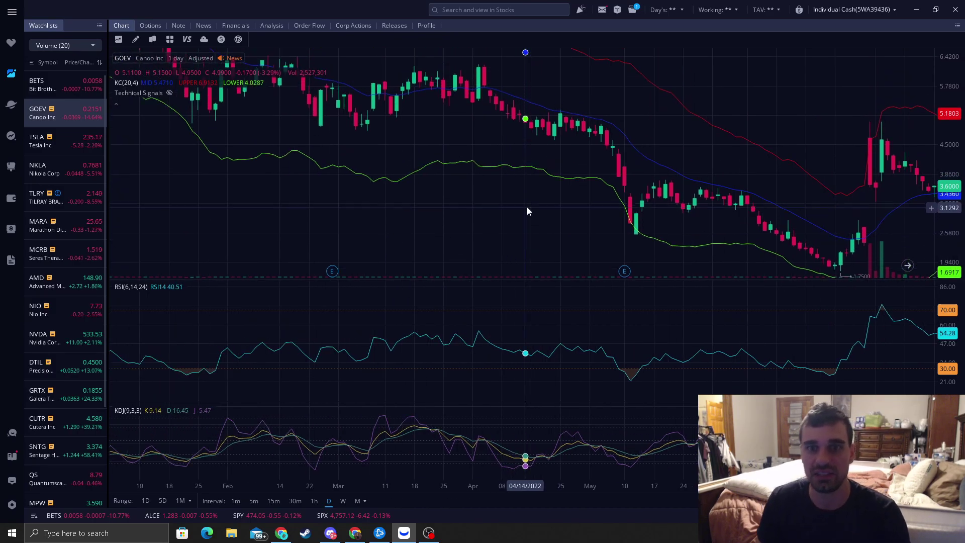
{"action": "left_click_drag", "start_coordinate": [552, 211], "coordinate": [520, 224]}
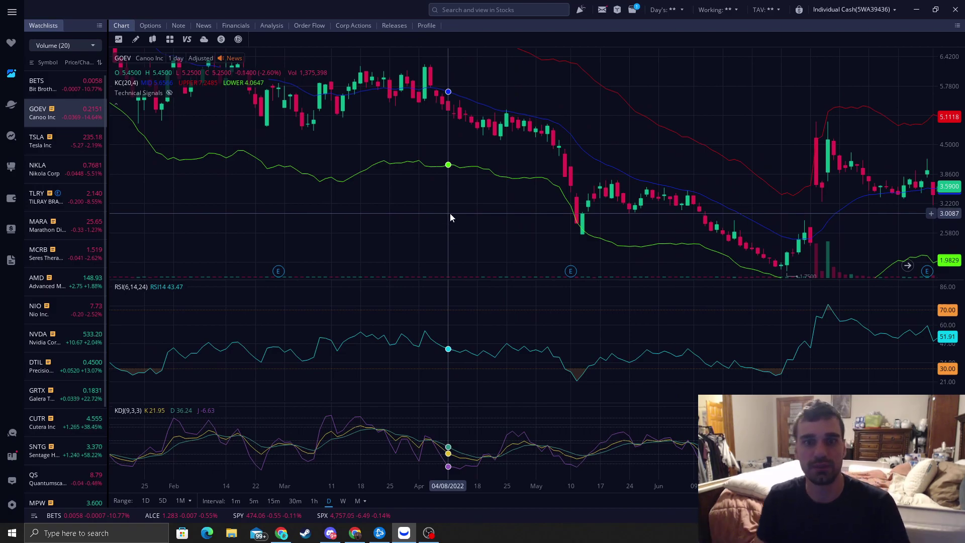
{"action": "left_click_drag", "start_coordinate": [448, 215], "coordinate": [627, 218]}
{"action": "left_click_drag", "start_coordinate": [364, 213], "coordinate": [509, 201]}
{"action": "left_click_drag", "start_coordinate": [829, 198], "coordinate": [605, 195]}
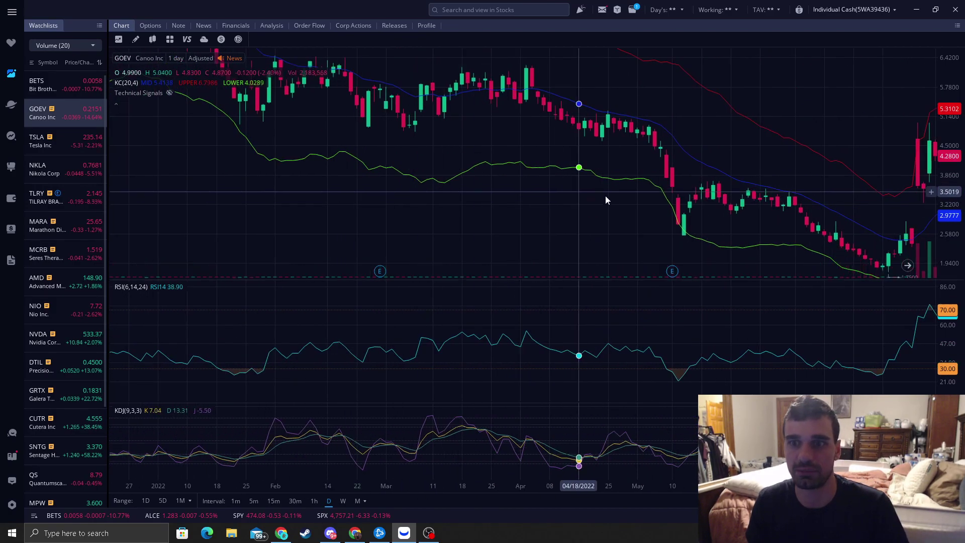
Recheck the 05/11/2022 candle at the lower Keltner band and the rebound that follows it
{"action": "scroll", "coordinate": [510, 210], "scroll_direction": "up", "scroll_amount": 5}
{"action": "left_click_drag", "start_coordinate": [488, 211], "coordinate": [470, 212]}
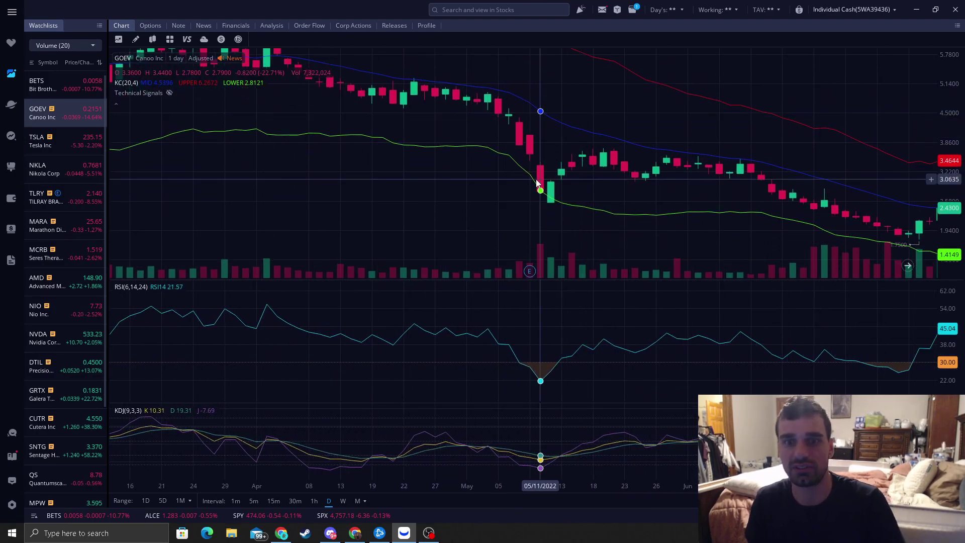
{"action": "scroll", "coordinate": [606, 150], "scroll_direction": "down", "scroll_amount": 5}
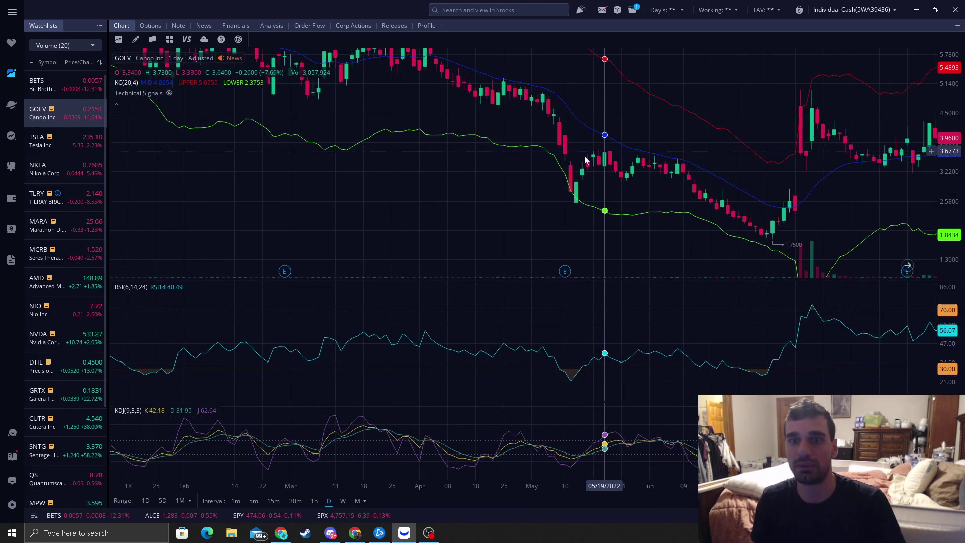
Return the GOEV chart to the latest time and rescale the price axis so the recent candles and Keltner bands are readable
{"action": "left_click", "coordinate": [908, 265]}
{"action": "left_click_drag", "start_coordinate": [814, 186], "coordinate": [608, 139]}
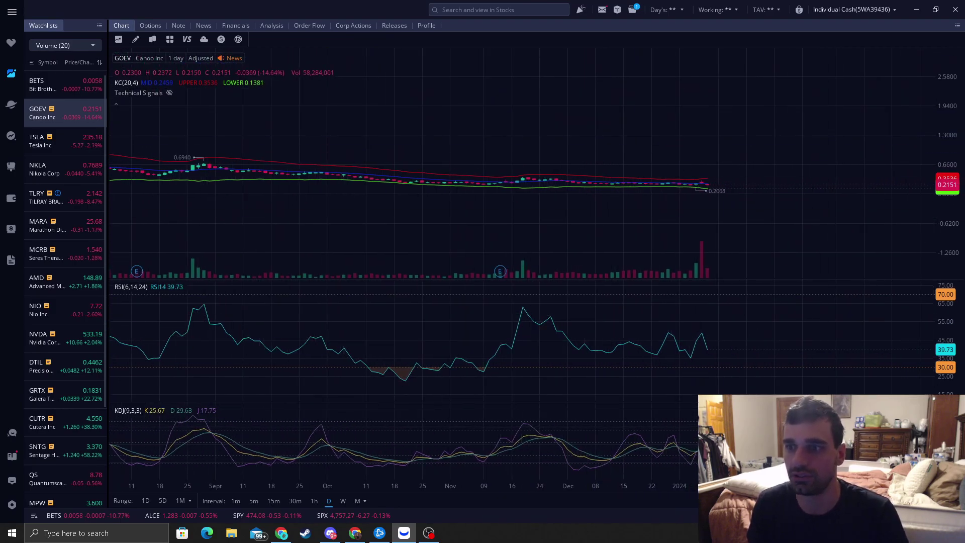
{"action": "left_click_drag", "start_coordinate": [948, 251], "coordinate": [946, 75]}
{"action": "left_click_drag", "start_coordinate": [766, 183], "coordinate": [769, 114]}
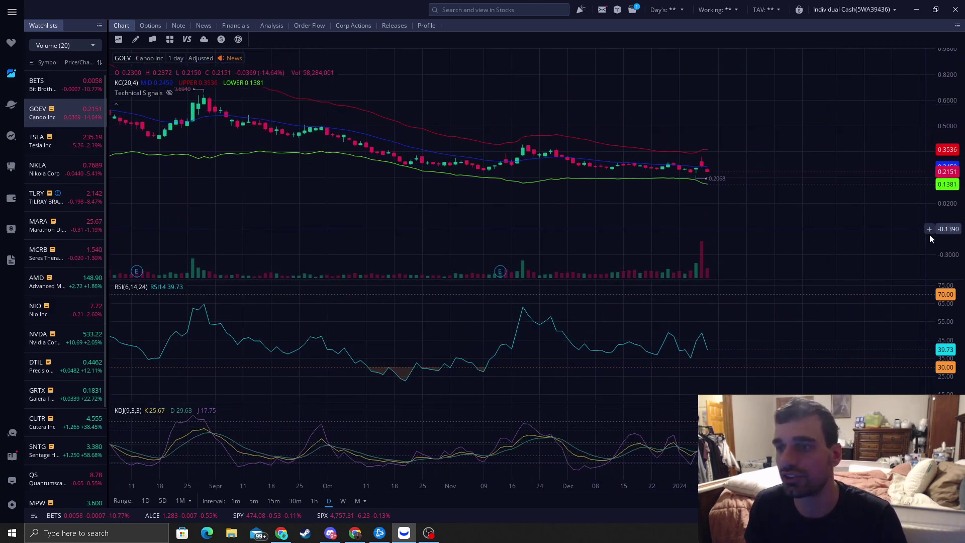
{"action": "left_click_drag", "start_coordinate": [944, 234], "coordinate": [945, 202]}
{"action": "scroll", "coordinate": [707, 219], "scroll_direction": "up", "scroll_amount": 2}
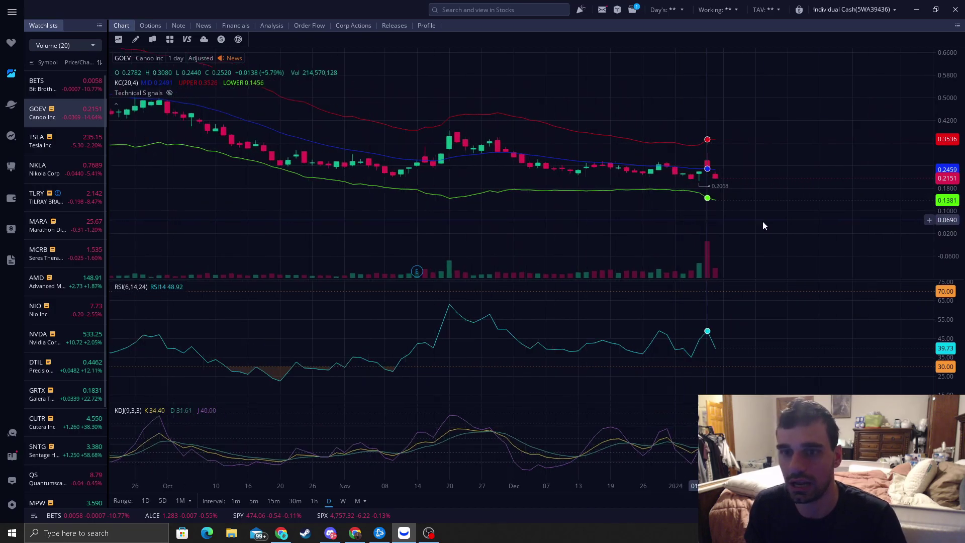
{"action": "left_click_drag", "start_coordinate": [941, 248], "coordinate": [936, 216]}
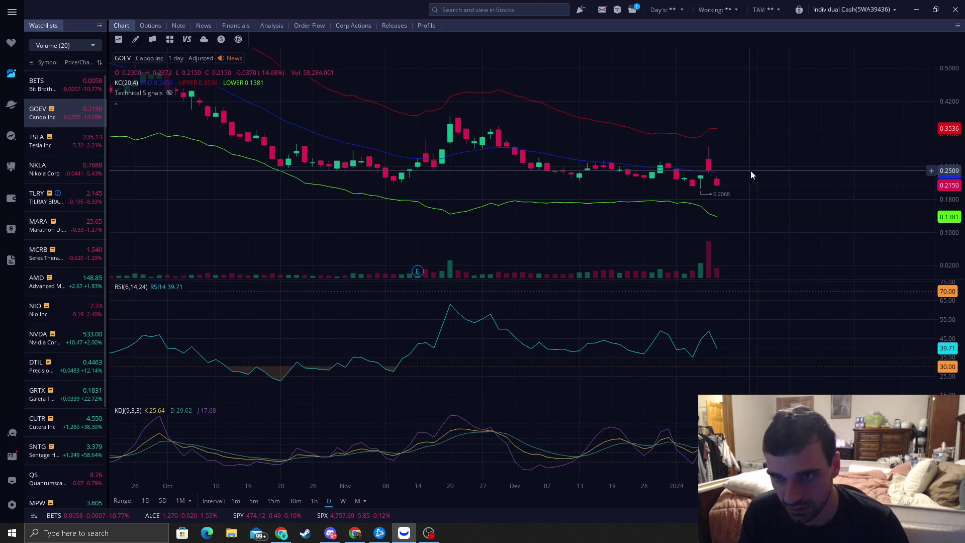
Review GOEV's candles from October 2023 to January 2024 against the Keltner bands and RSI, with empty space beyond the latest candle
{"action": "scroll", "coordinate": [946, 220], "scroll_direction": "up", "scroll_amount": 1}
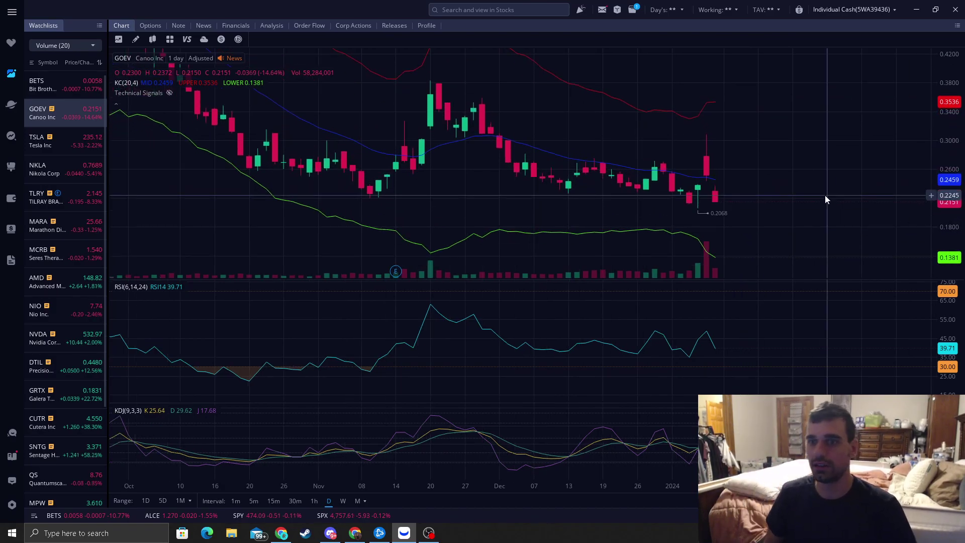
{"action": "scroll", "coordinate": [801, 168], "scroll_direction": "down", "scroll_amount": 1}
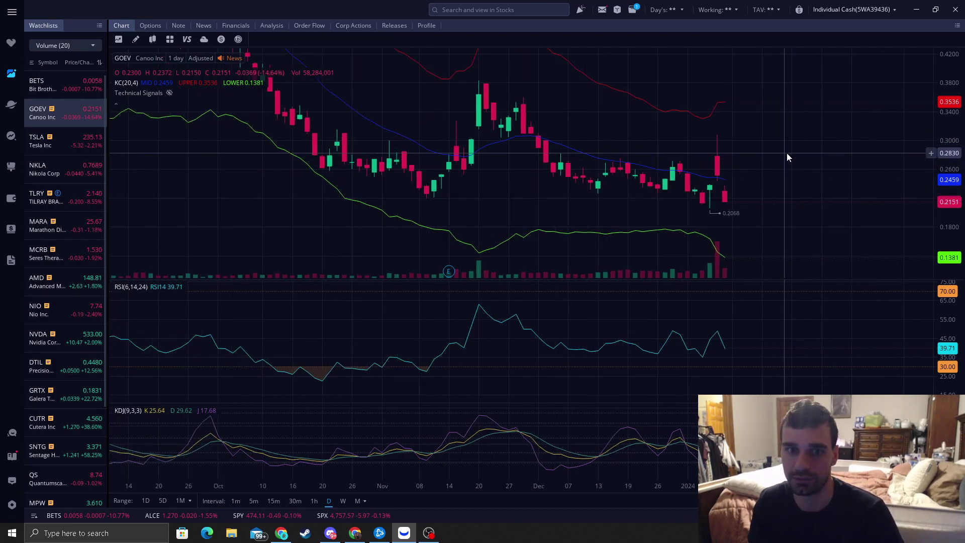
{"action": "left_click_drag", "start_coordinate": [788, 154], "coordinate": [774, 152]}
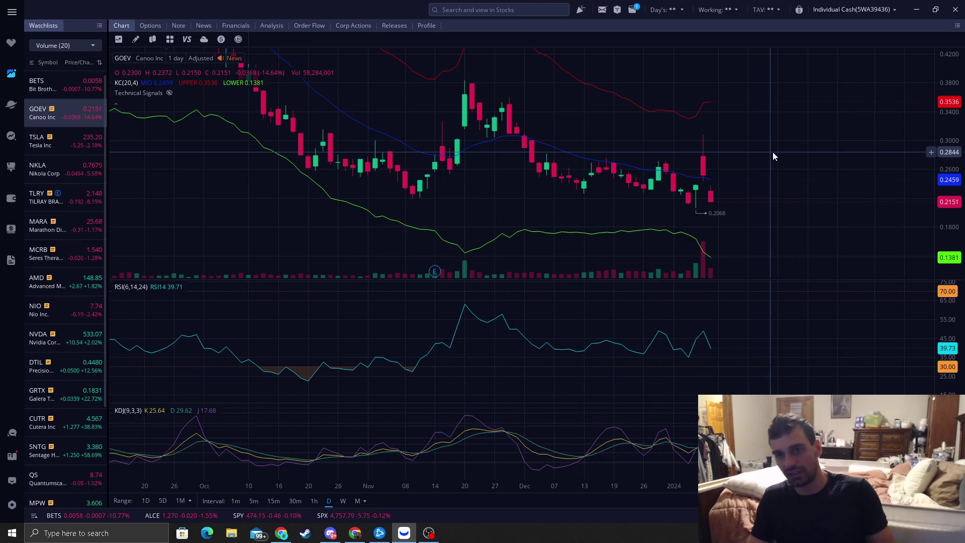
{"action": "left_click_drag", "start_coordinate": [951, 119], "coordinate": [952, 143]}
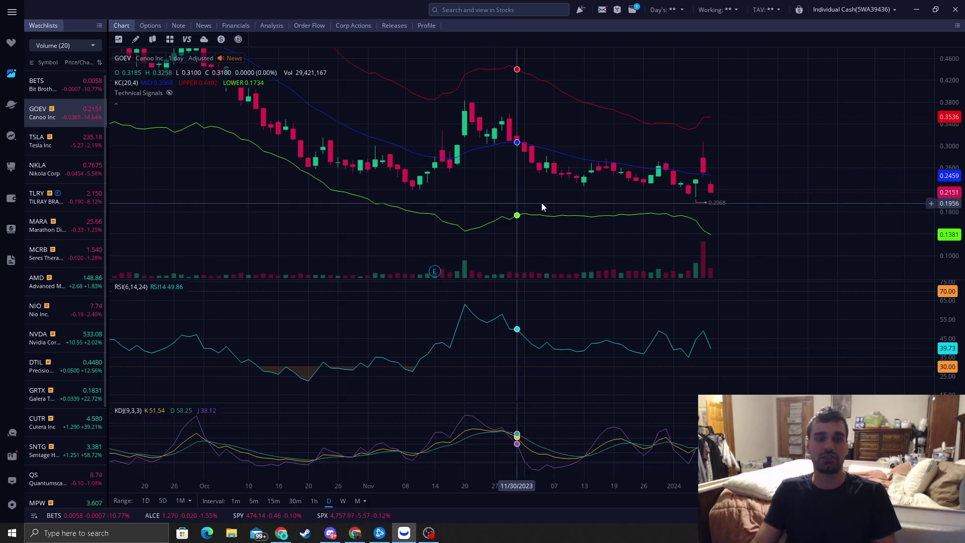
{"action": "left_click_drag", "start_coordinate": [578, 203], "coordinate": [557, 193]}
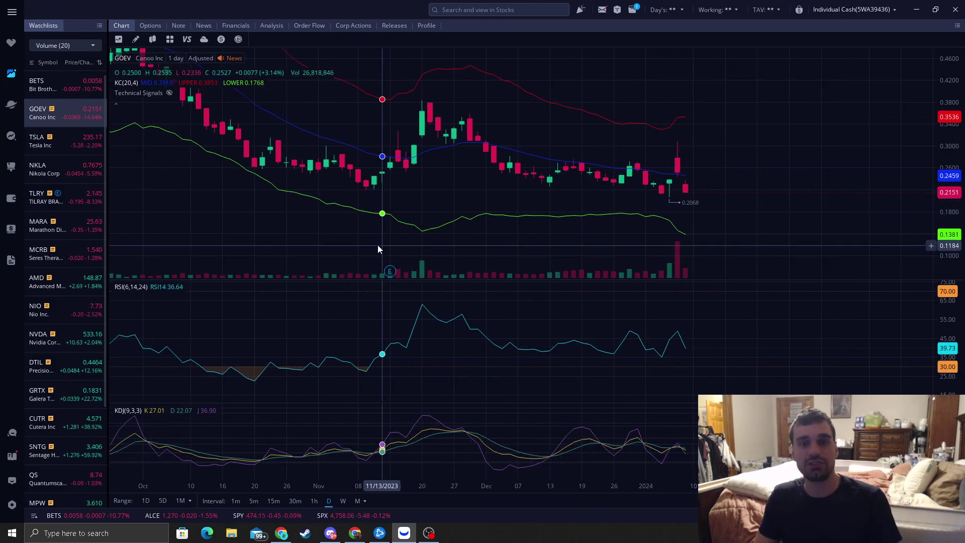
Switch to Discord, open the Reversal Trading server's free-chat channel and maximize the window
{"action": "left_click", "coordinate": [331, 534]}
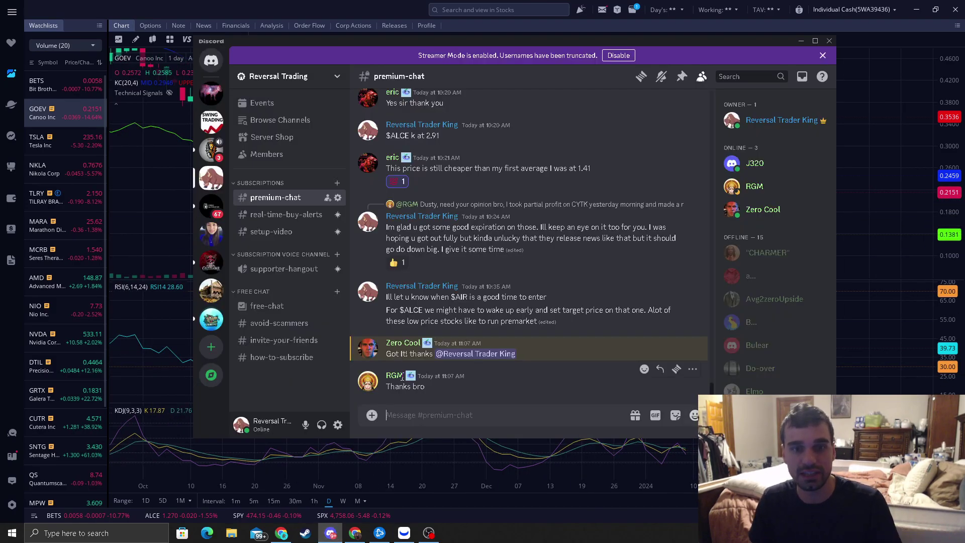
{"action": "left_click", "coordinate": [282, 308]}
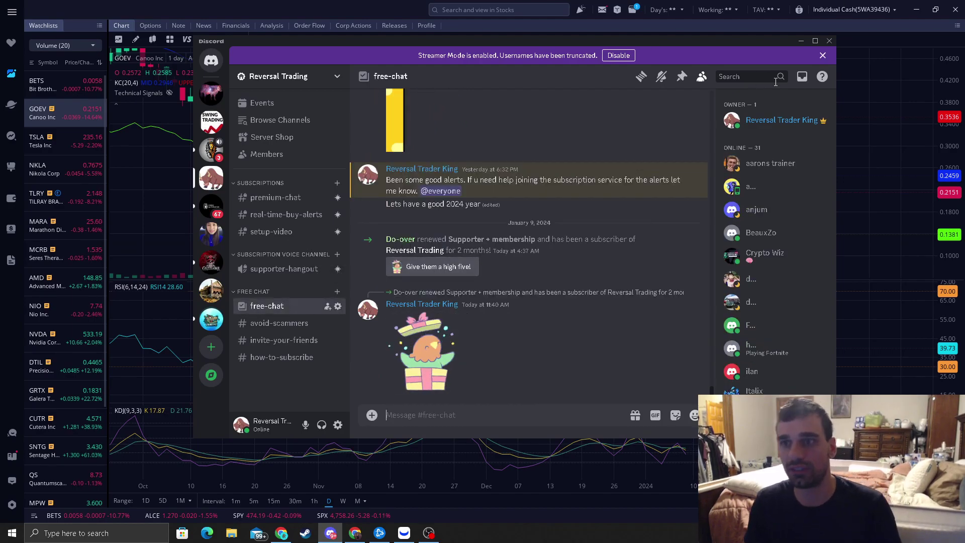
{"action": "left_click", "coordinate": [816, 41]}
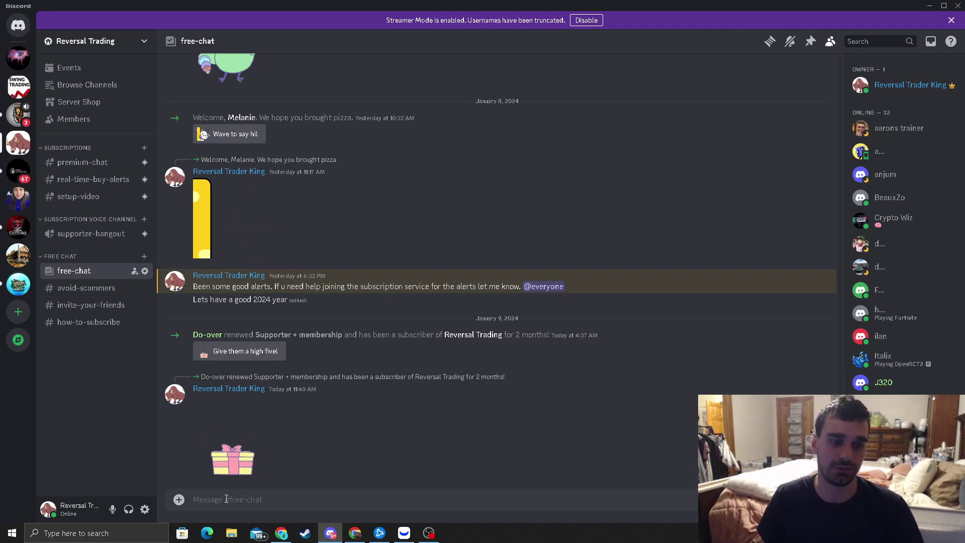
Alternate between Webull's GOEV chart and Discord's free-chat channel, then shift the chart to leave more space after the latest candle
{"action": "left_click", "coordinate": [404, 533]}
{"action": "left_click_drag", "start_coordinate": [698, 198], "coordinate": [654, 196]}
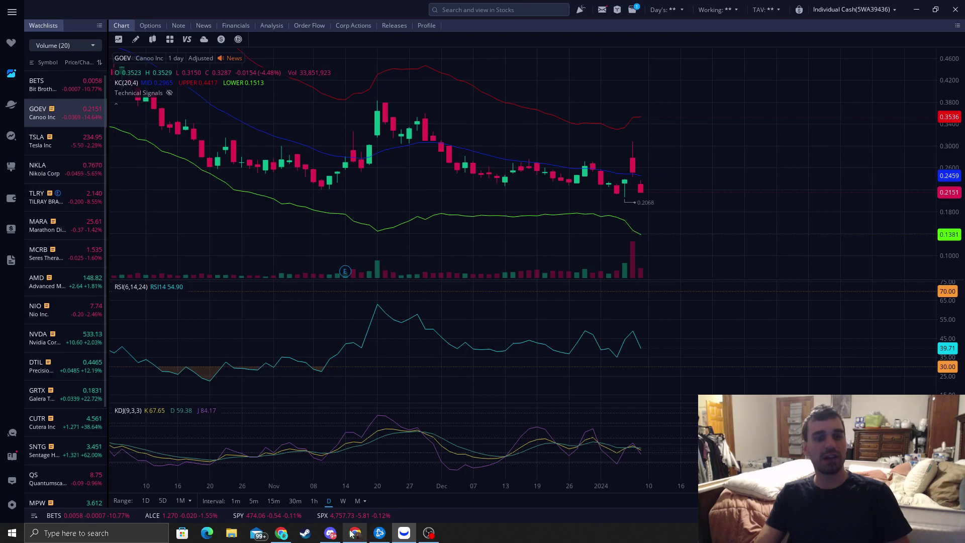
{"action": "mouse_move", "coordinate": [331, 537]}
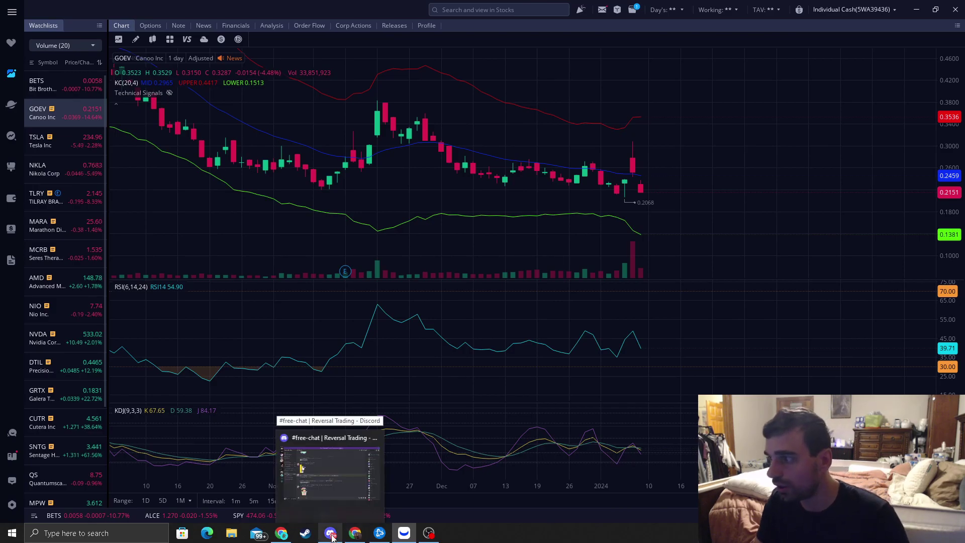
{"action": "left_click", "coordinate": [331, 534]}
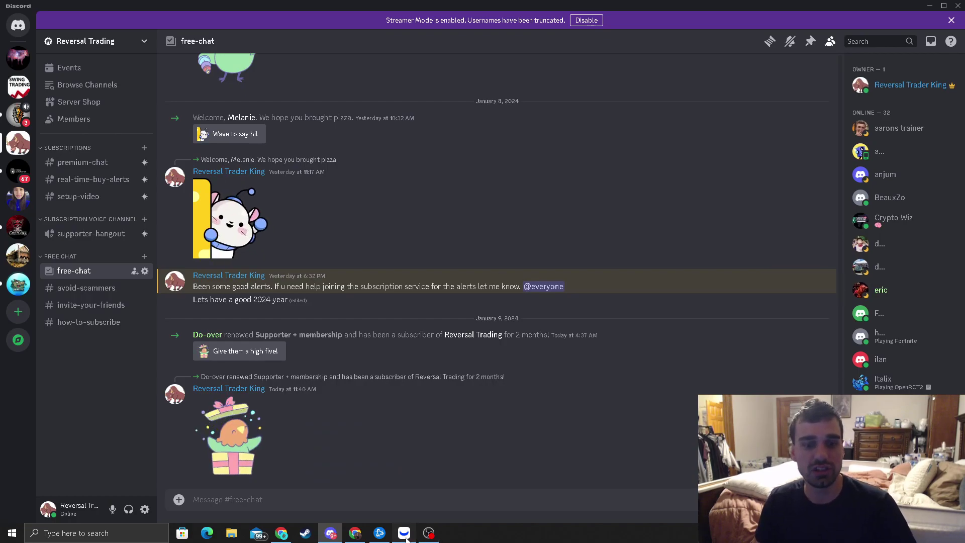
{"action": "key", "text": "alt+Tab"}
{"action": "left_click_drag", "start_coordinate": [716, 176], "coordinate": [611, 210]}
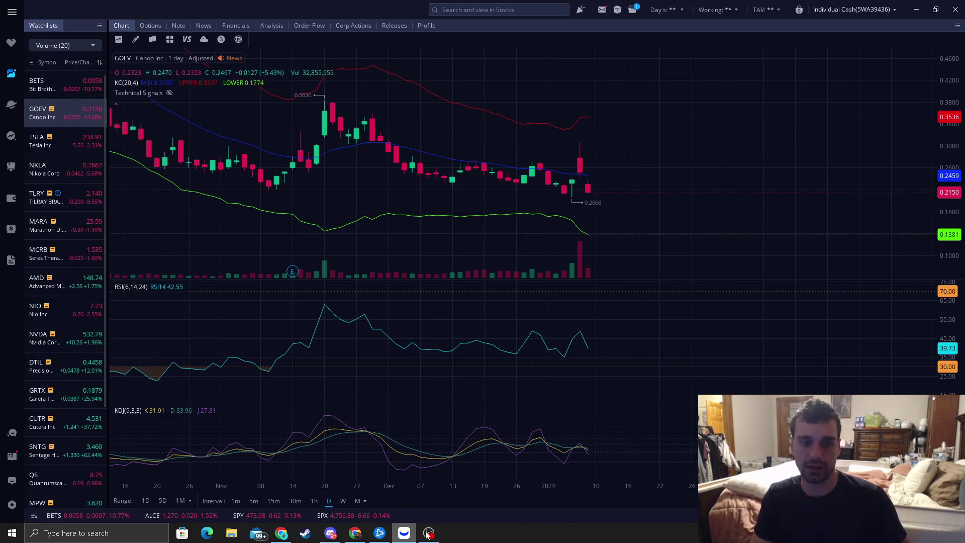
Show Discord's free-chat channel, check the GOEV chart in Webull and bring the channel back into view
{"action": "left_click", "coordinate": [330, 533]}
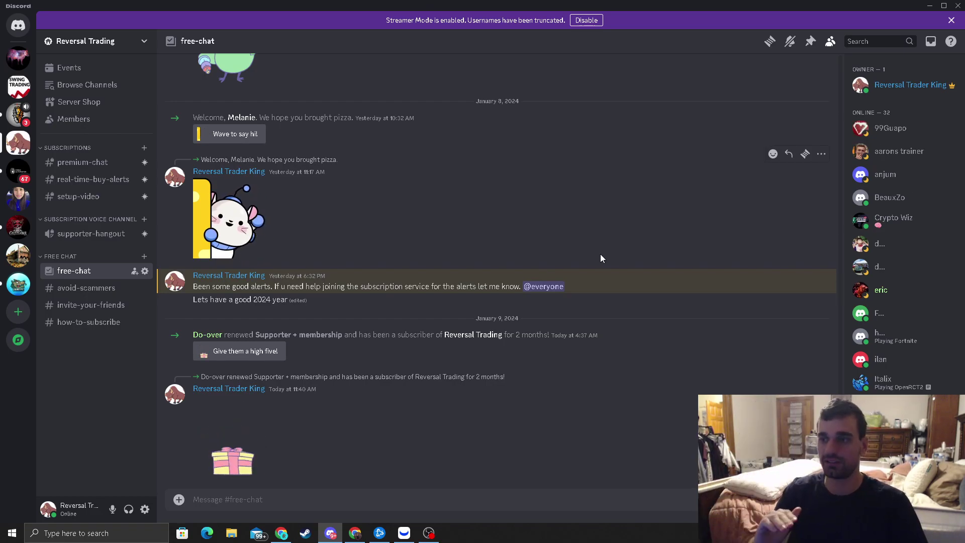
{"action": "key", "text": "alt+Tab"}
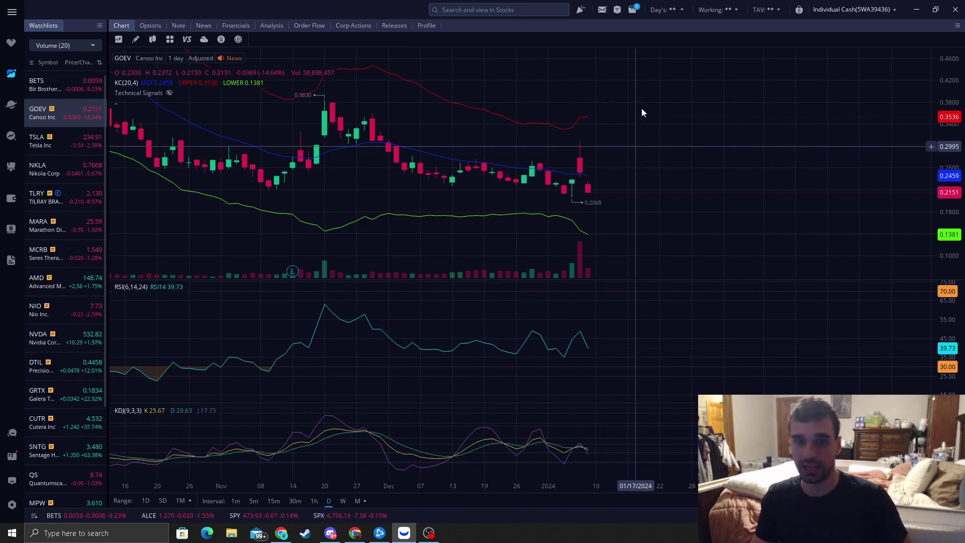
{"action": "left_click", "coordinate": [327, 535]}
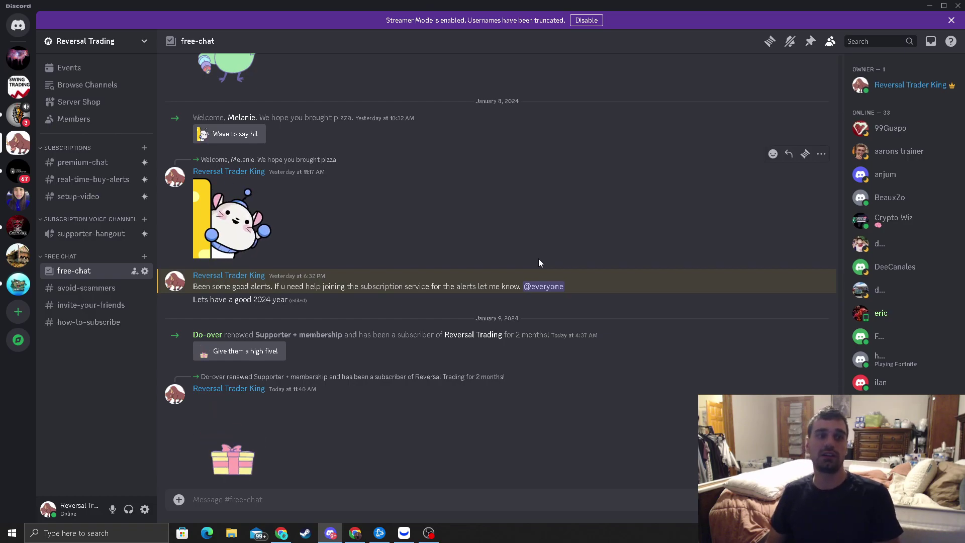
Switch back to Webull and review GOEV's candles from September 2023 to January 2024 against the Keltner bands
{"action": "left_click", "coordinate": [404, 533]}
{"action": "scroll", "coordinate": [649, 201], "scroll_direction": "down", "scroll_amount": 3}
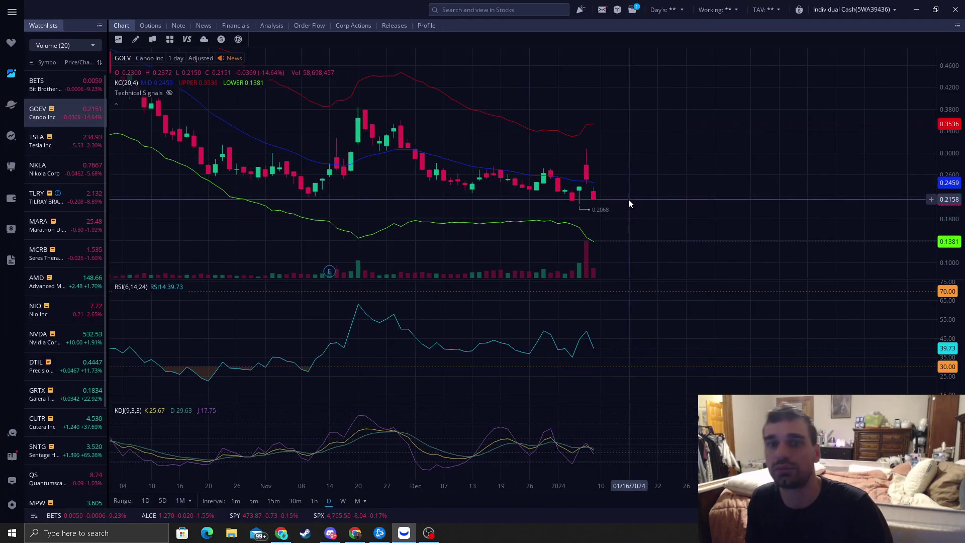
{"action": "scroll", "coordinate": [628, 200], "scroll_direction": "down", "scroll_amount": 3}
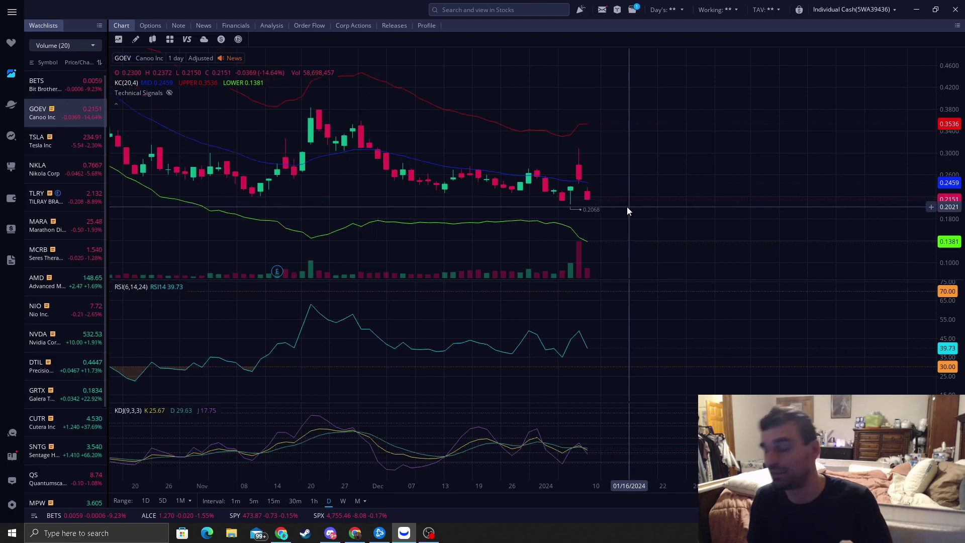
{"action": "scroll", "coordinate": [654, 208], "scroll_direction": "down", "scroll_amount": 2}
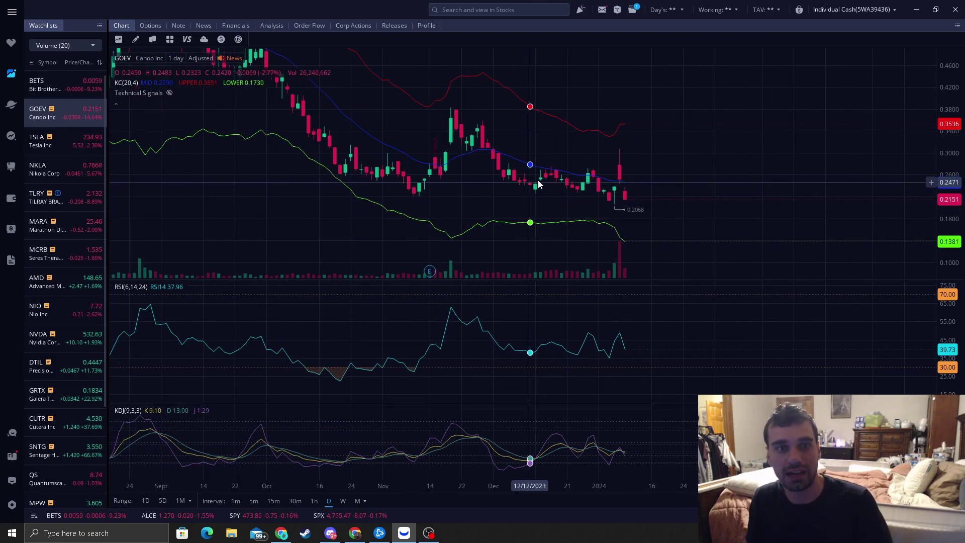